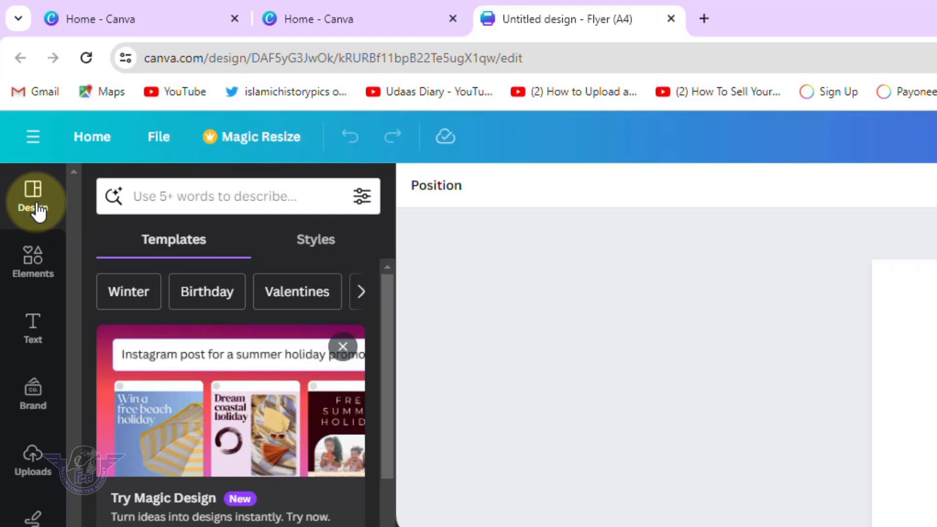
- Search the design templates for "flyer"
click(168, 196)
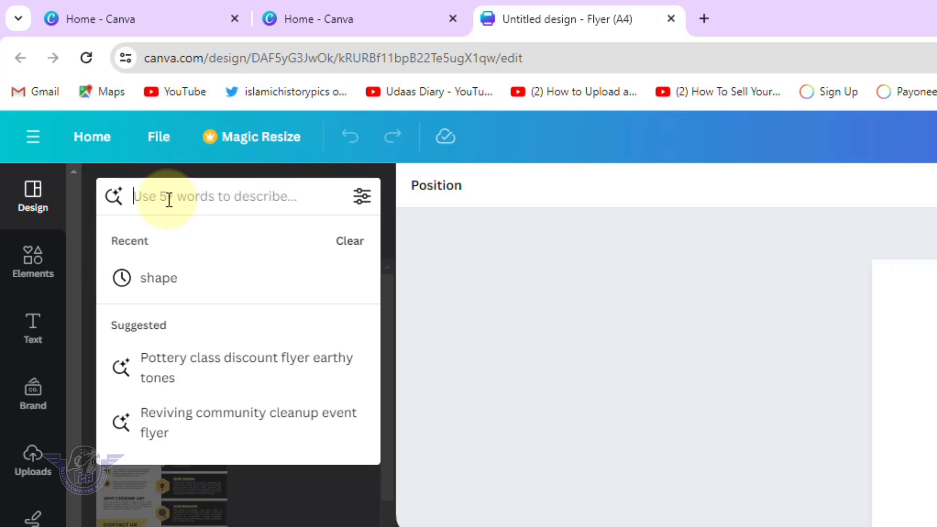
text(flyer)
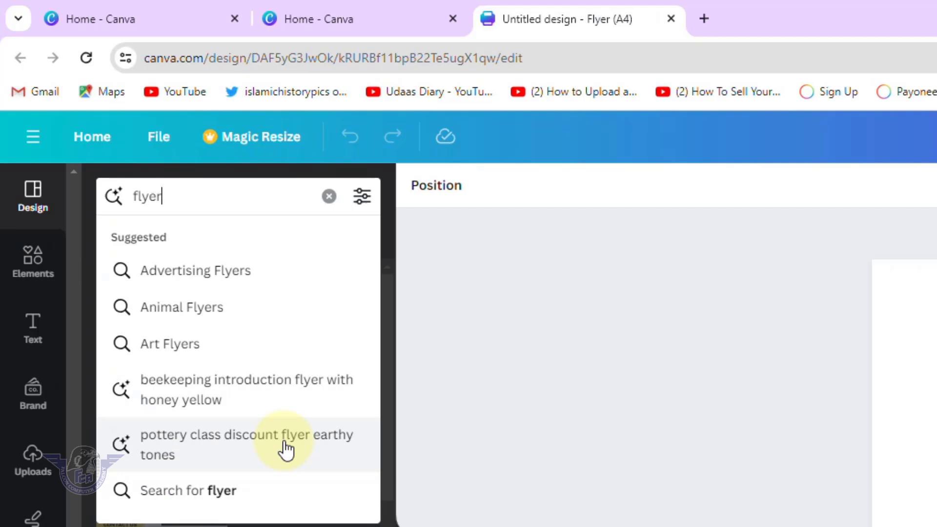
key(Return)
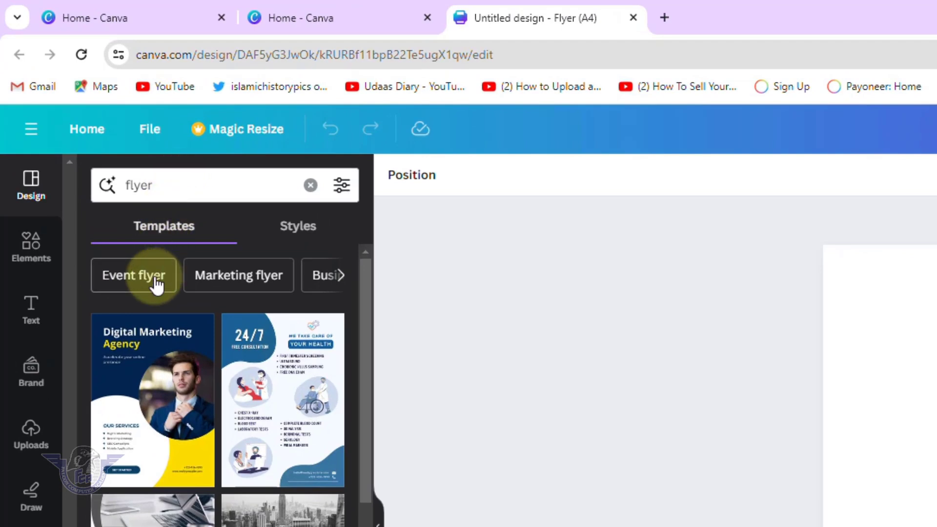
- Browse the suggested template categories from Event flyer through Workshop flyer, Seminar and Seminar poster to Webinar poster
click(156, 284)
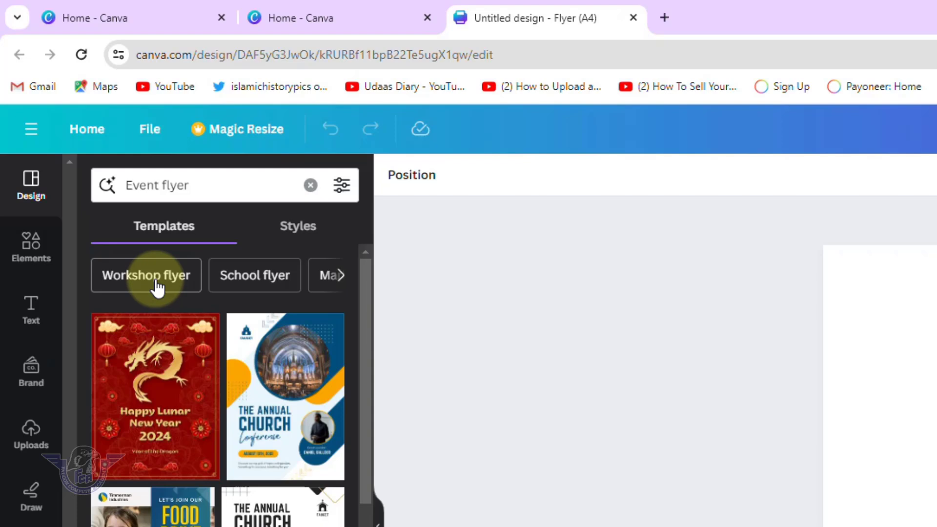
click(157, 284)
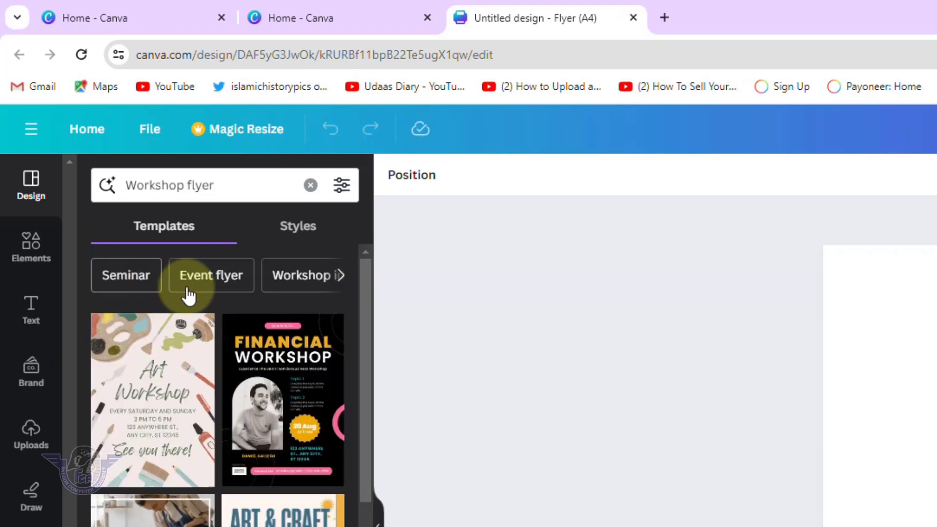
click(140, 285)
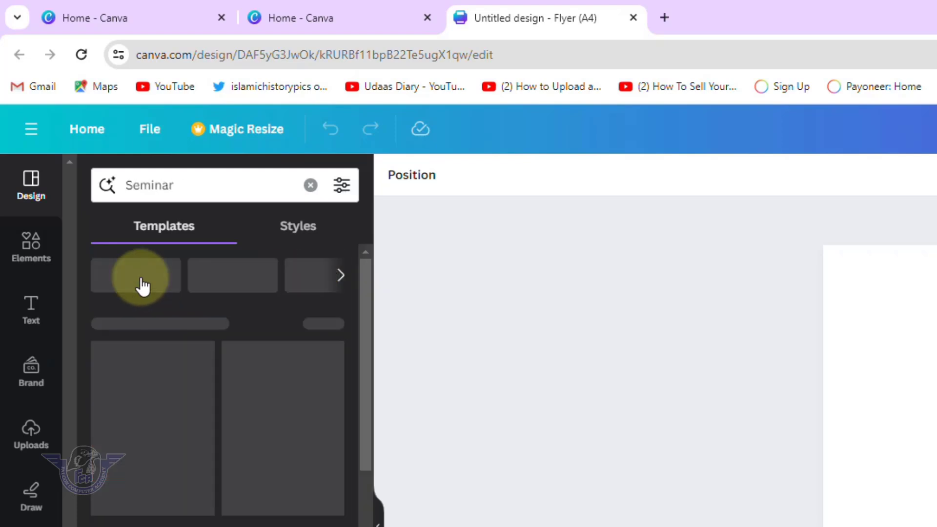
click(180, 282)
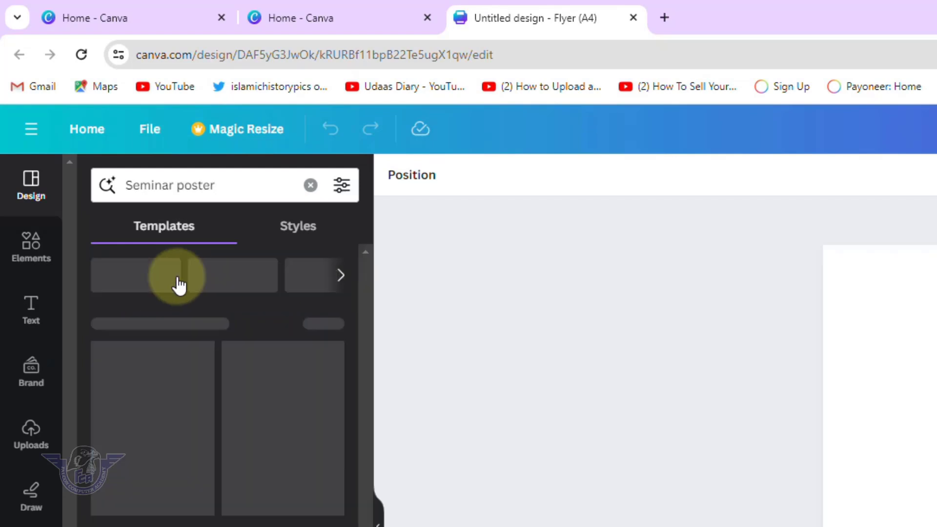
click(182, 278)
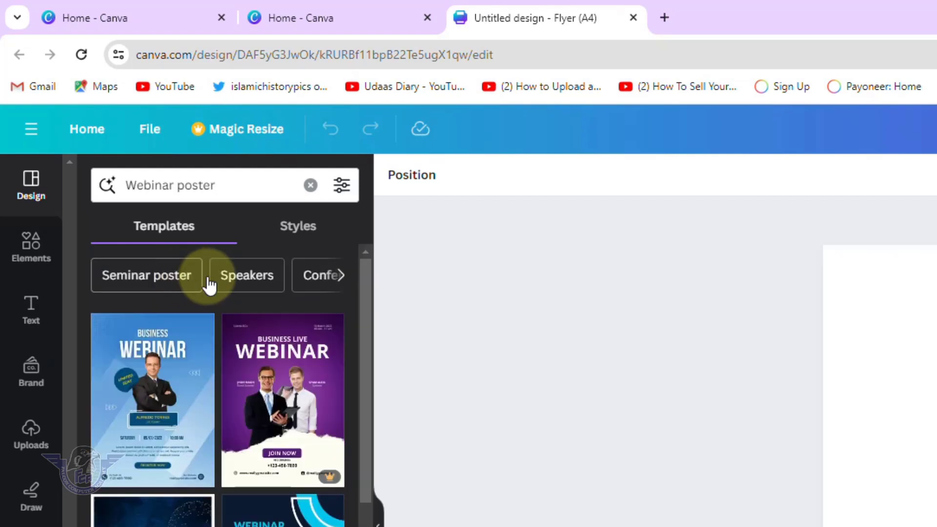
- Look through further suggested categories, showing the Business conference templates and the Conference presentations templates
click(340, 279)
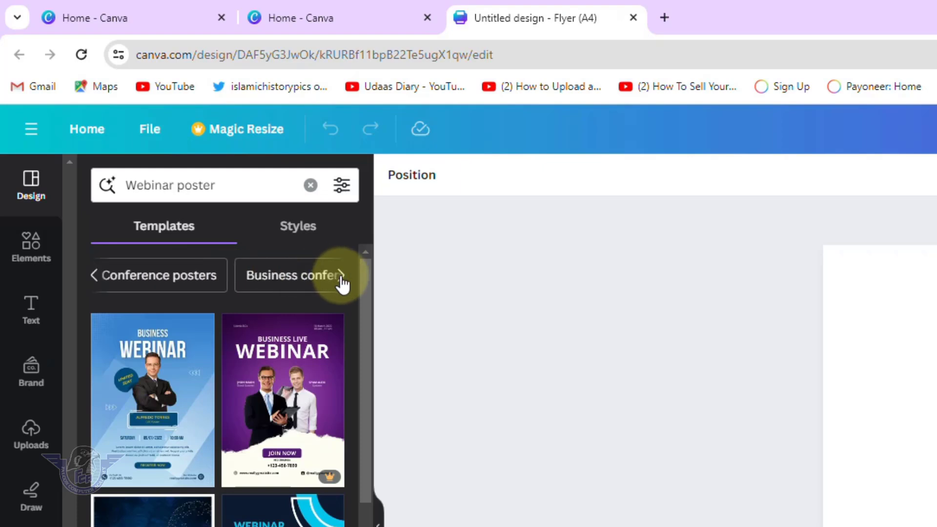
click(341, 281)
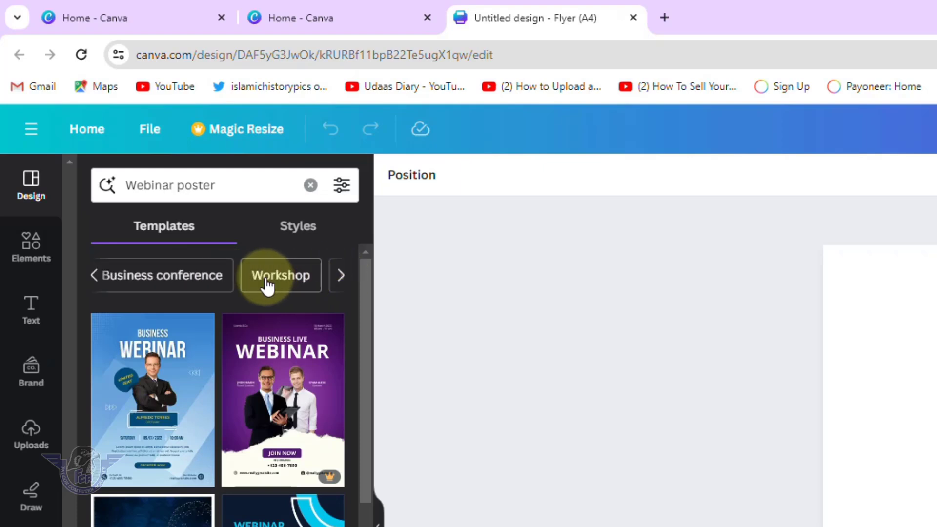
click(185, 279)
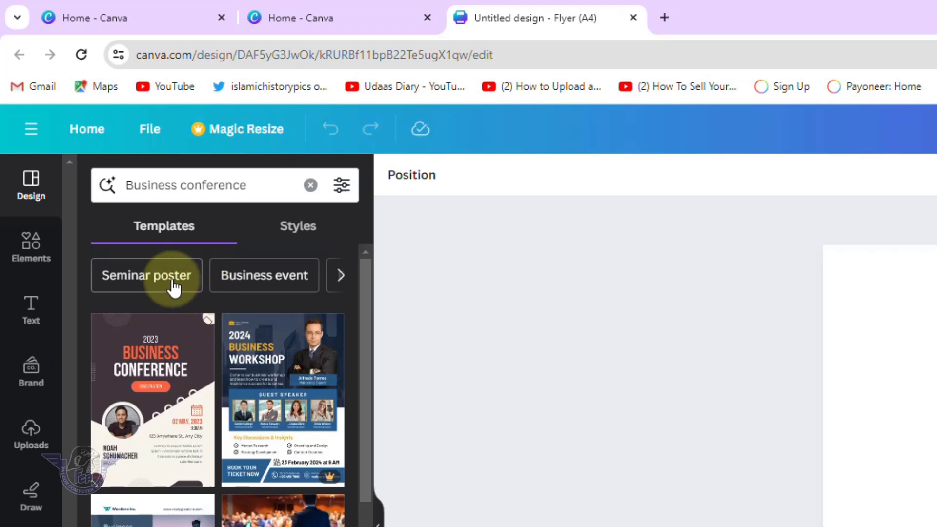
click(341, 278)
click(341, 281)
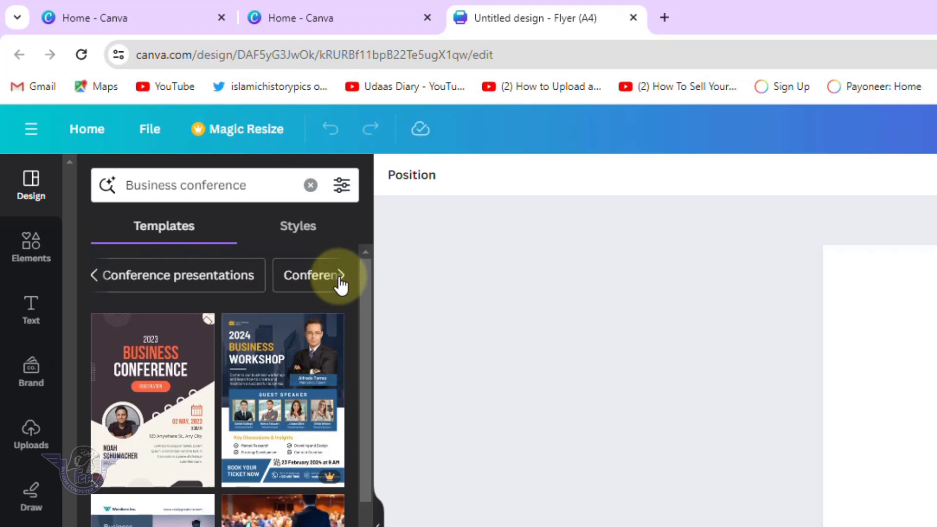
click(213, 286)
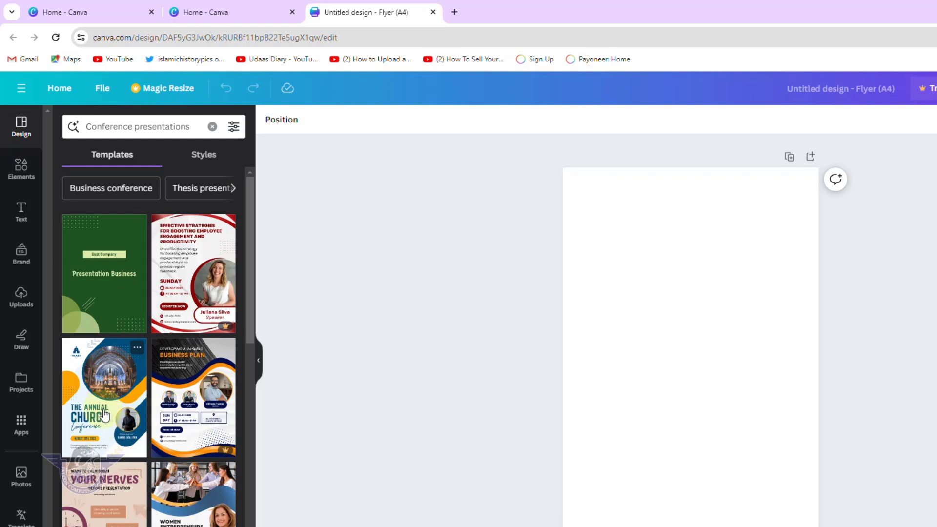
- Filter the Conference presentations templates by the colour black and look through the filtered designs
click(234, 127)
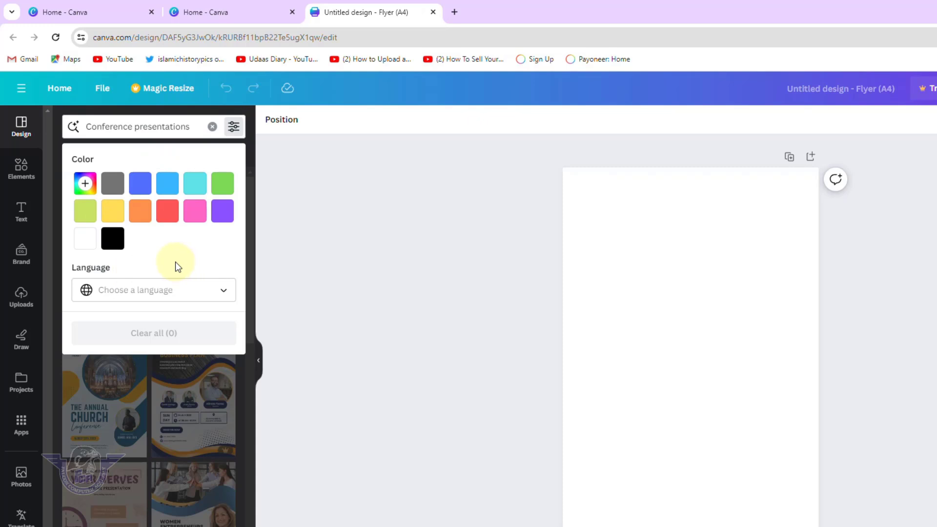
click(112, 239)
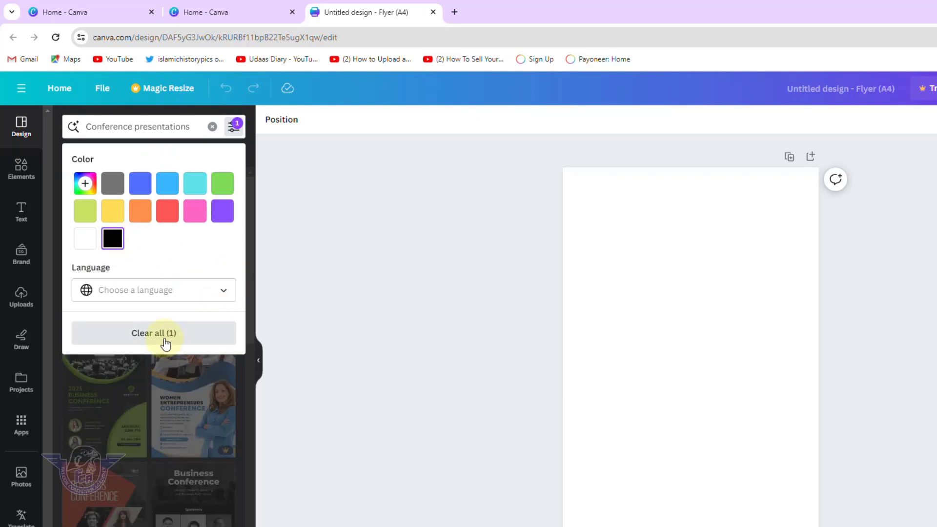
click(247, 425)
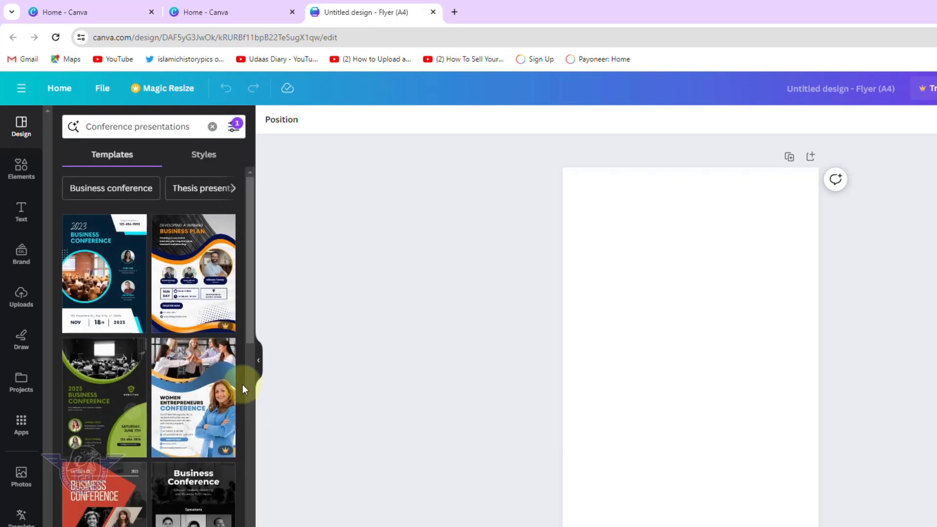
scroll(156, 478, down, 5)
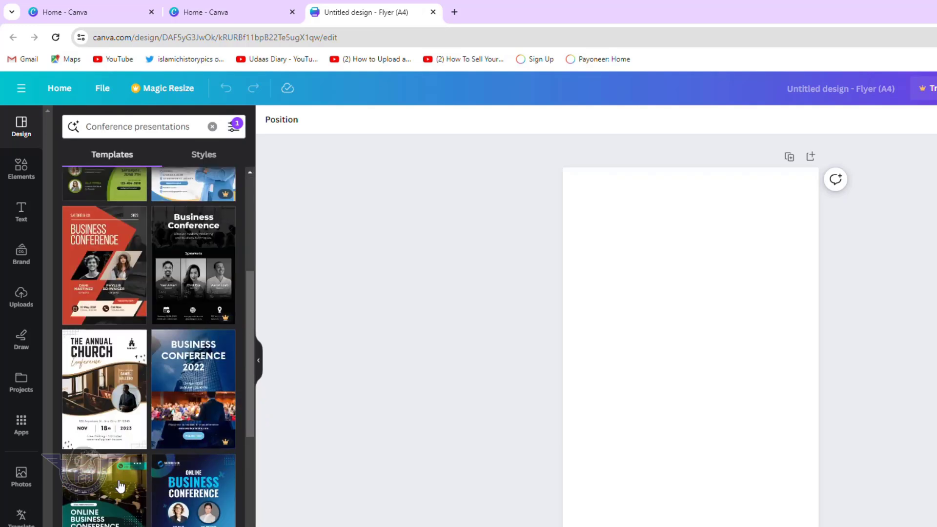
scroll(119, 483, down, 5)
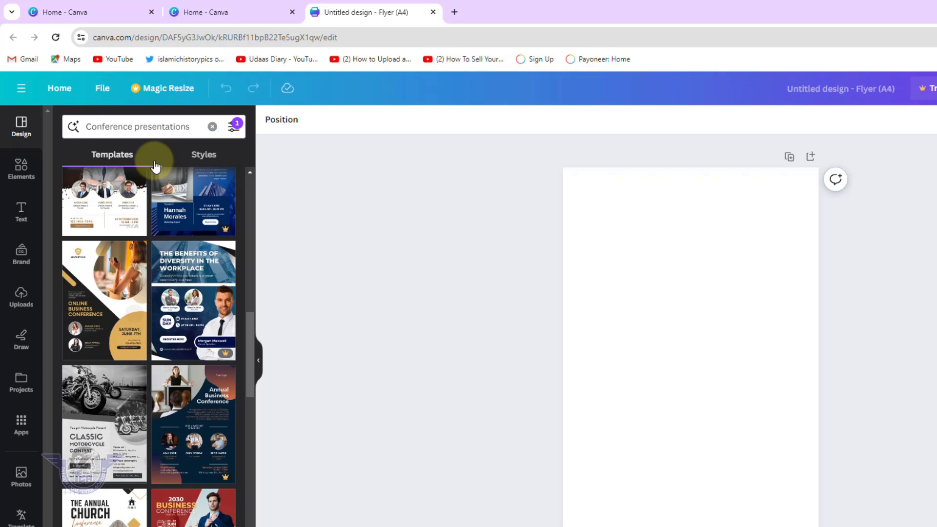
- Replace the template search term with "Educational" and look through the matching designs
click(169, 127)
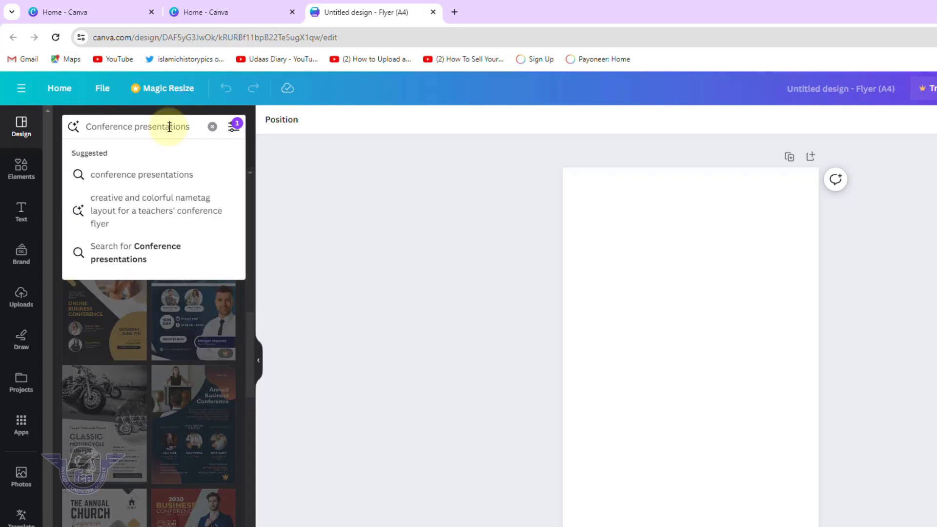
triple_click(169, 127)
key(BackSpace)
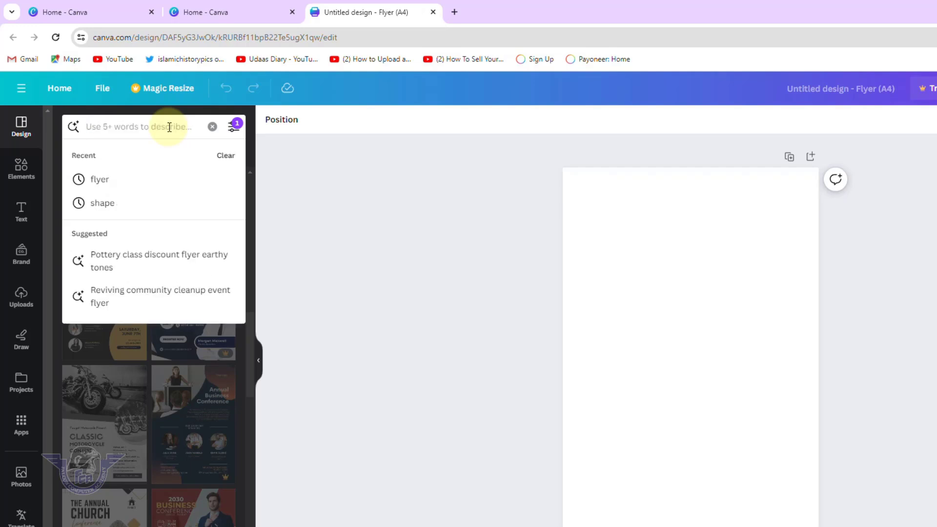
text(Educational)
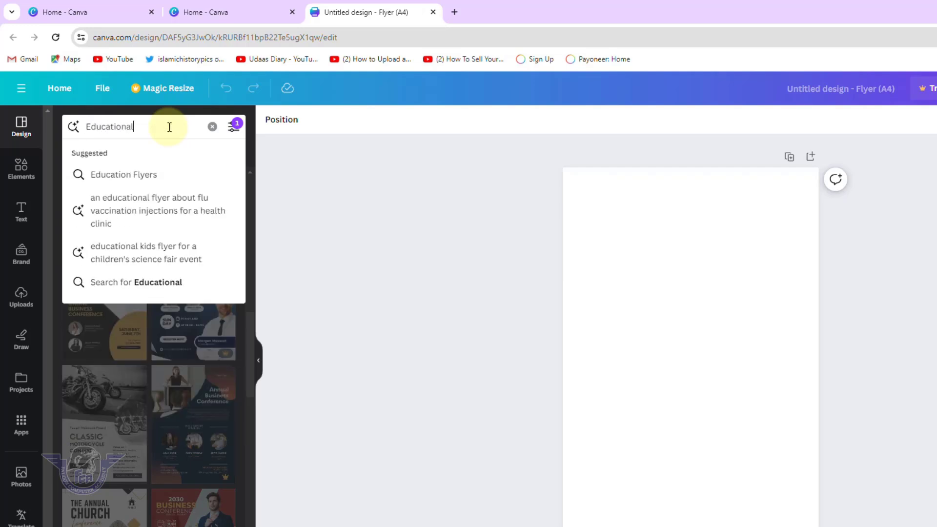
key(Return)
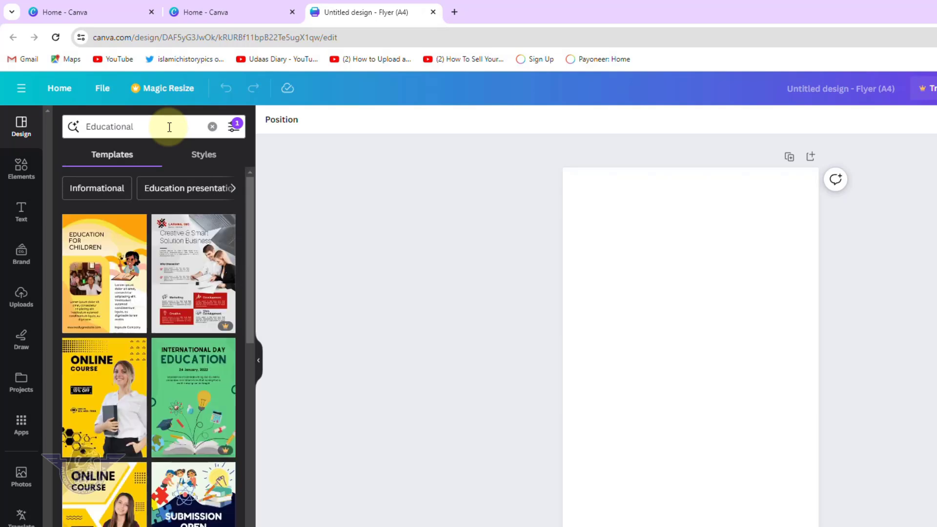
scroll(185, 401, down, 5)
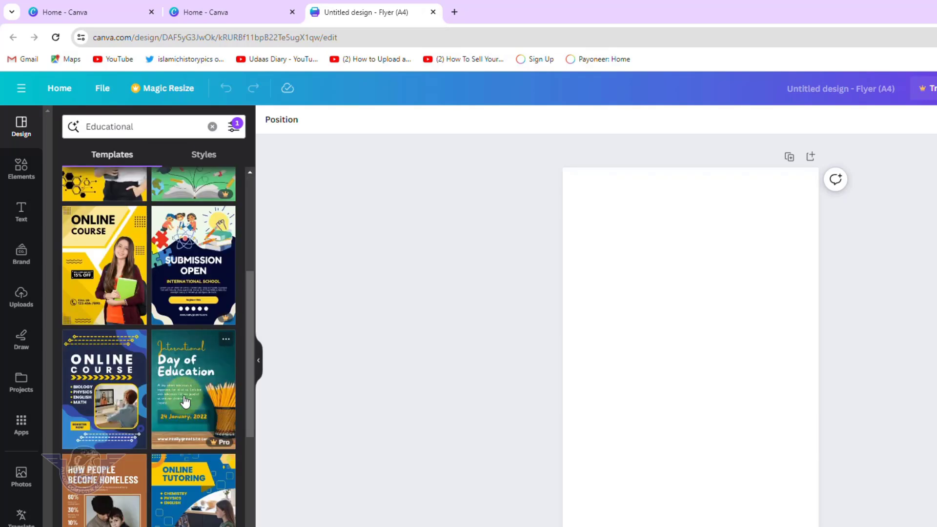
scroll(185, 401, up, 5)
- Browse the suggested Informational, Education infographics and Business infographics template categories
click(96, 190)
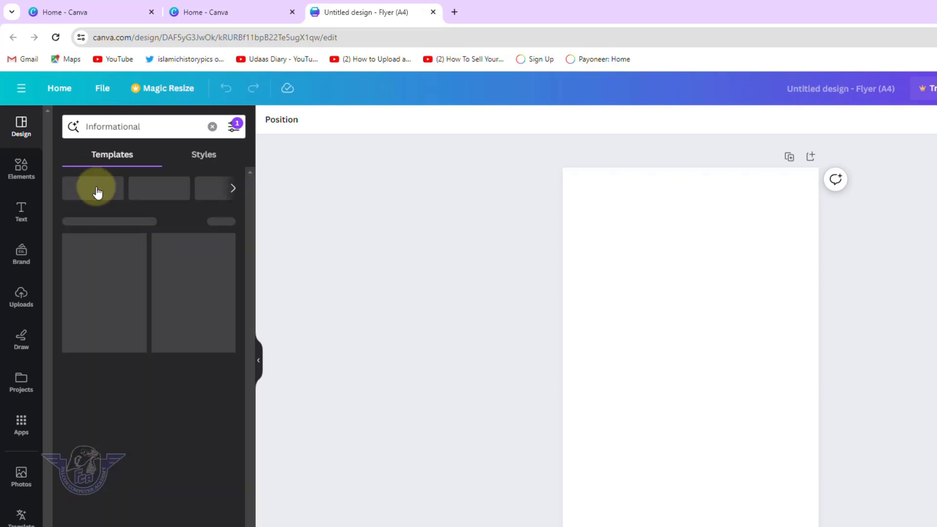
click(138, 198)
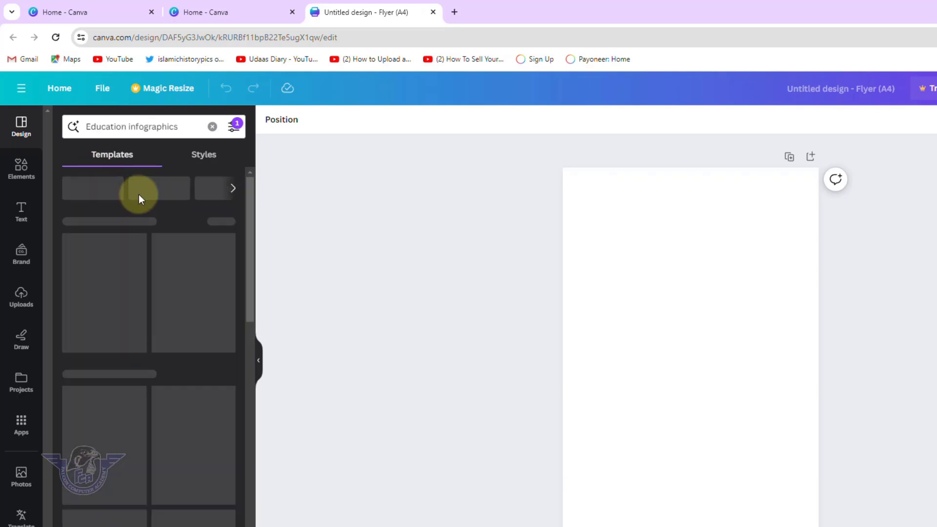
click(175, 198)
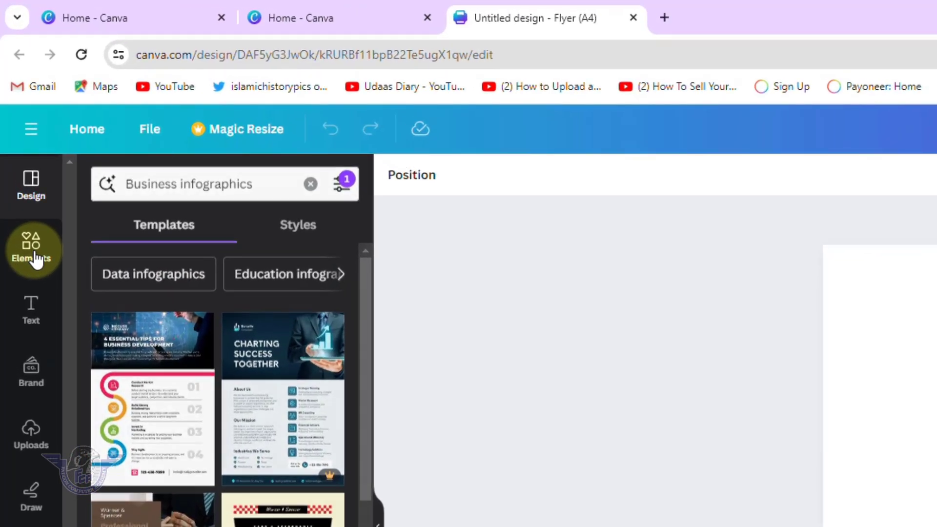
- Switch from templates to the elements library and search it for "fram"
click(39, 190)
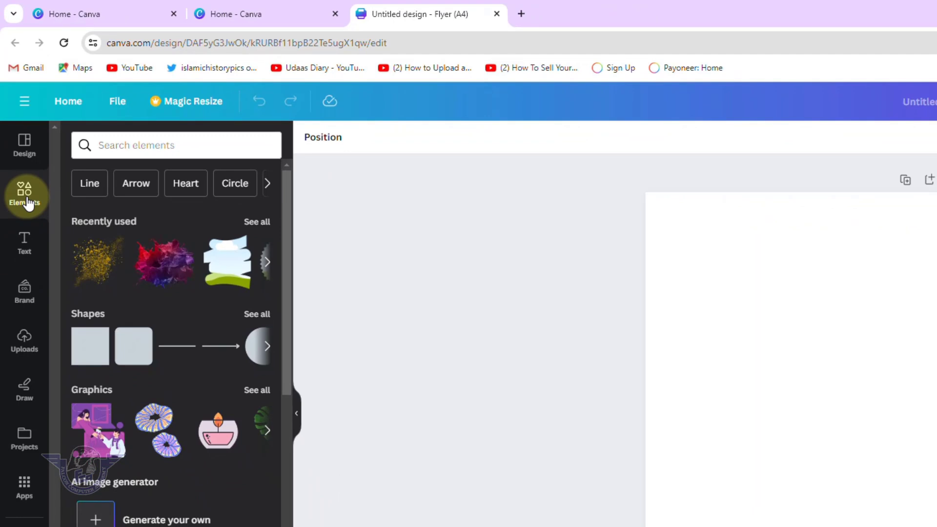
click(118, 146)
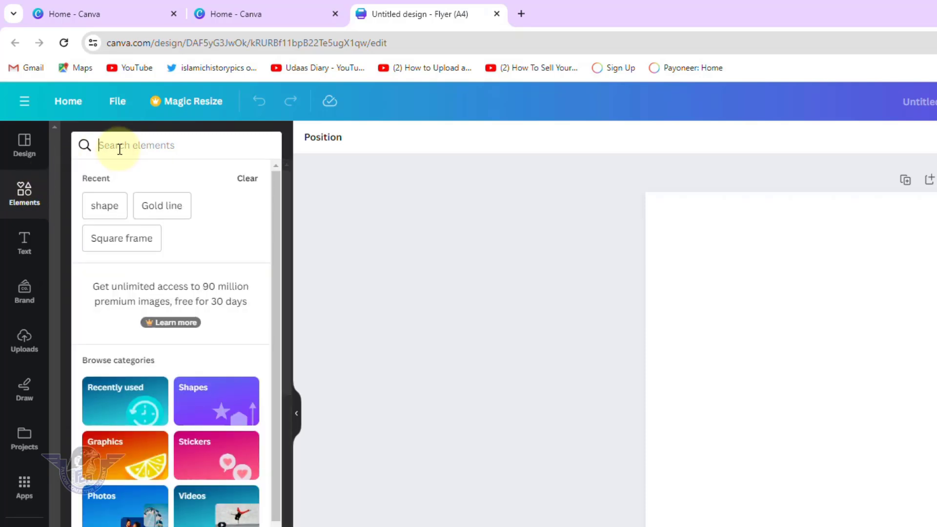
text(shape)
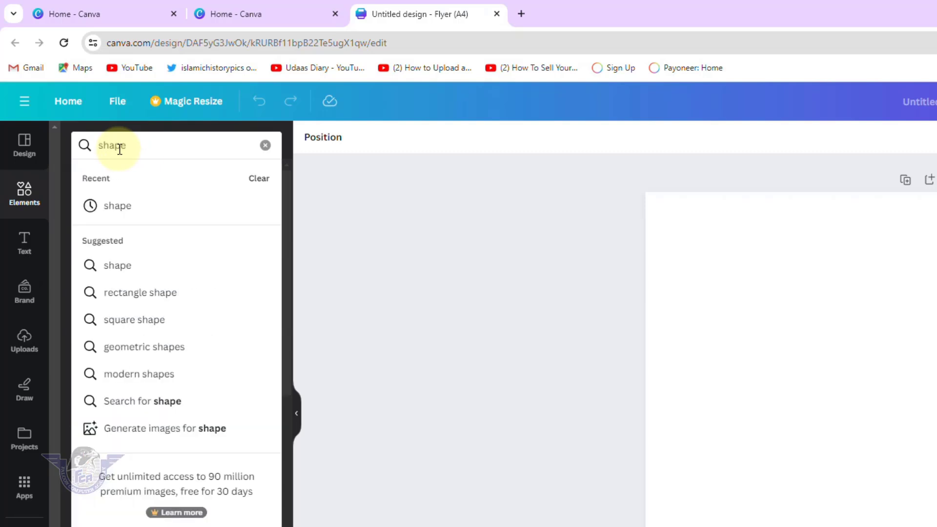
key(BackSpace)
key(BackSpace)
key(BackSpace)
key(BackSpace)
text(frame)
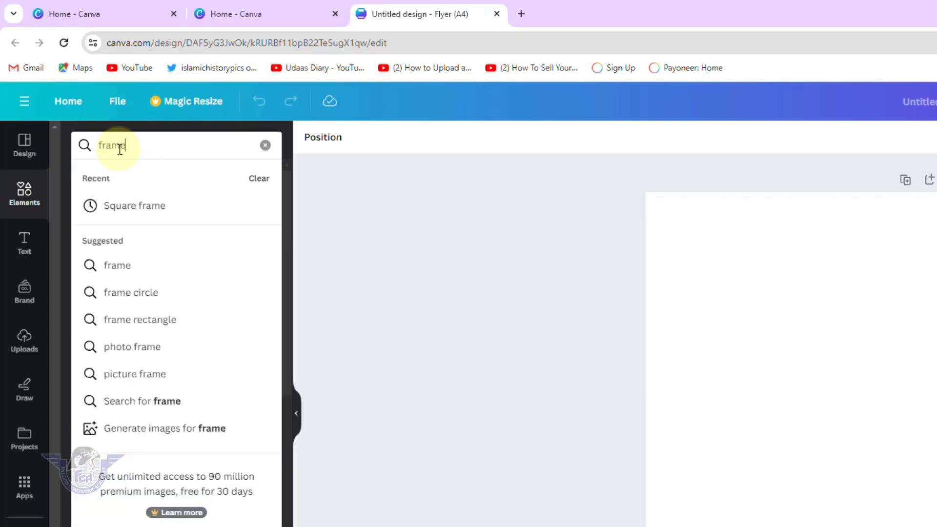
key(Return)
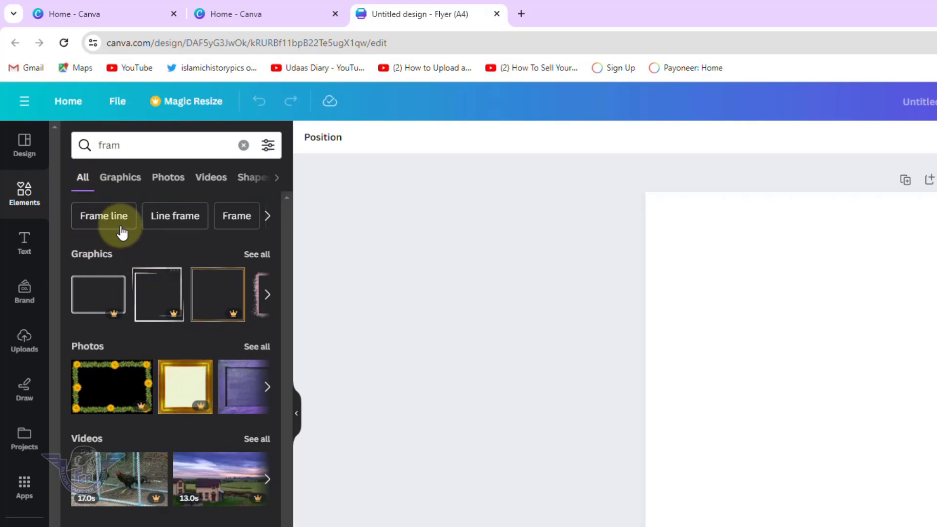
- Browse the graphics, photos and videos found for the frame search, and show all Frames for "White frame"
click(120, 181)
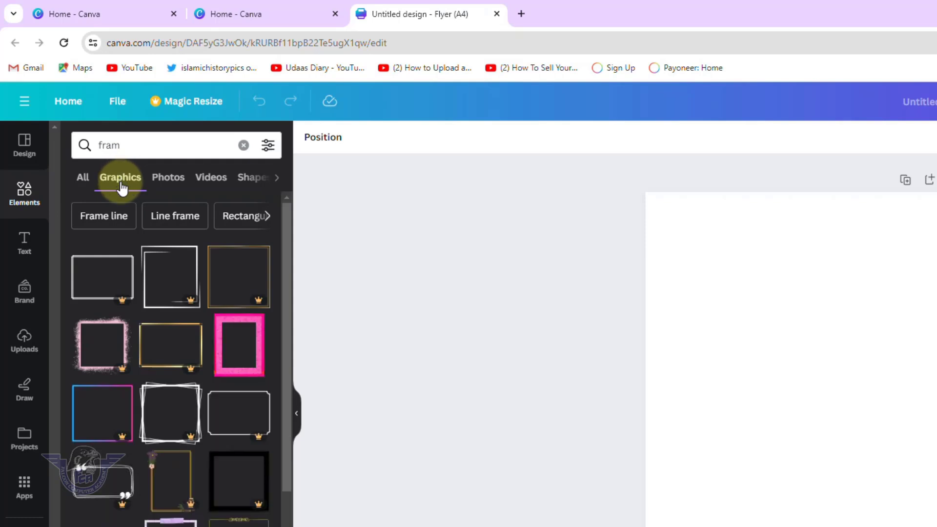
click(170, 184)
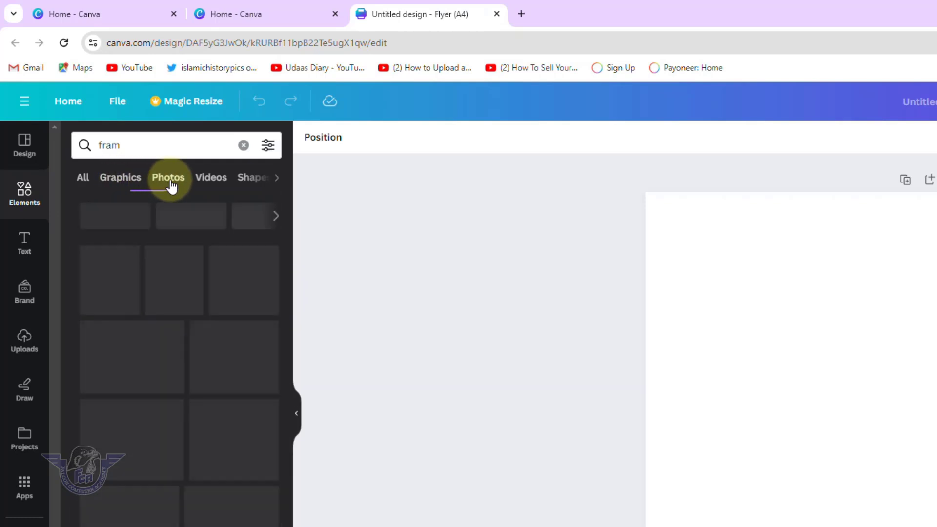
click(206, 180)
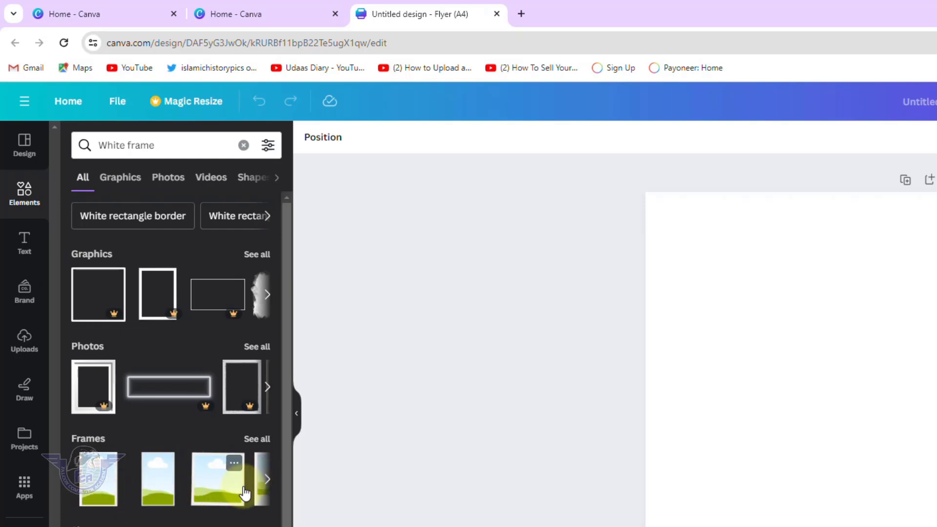
click(259, 441)
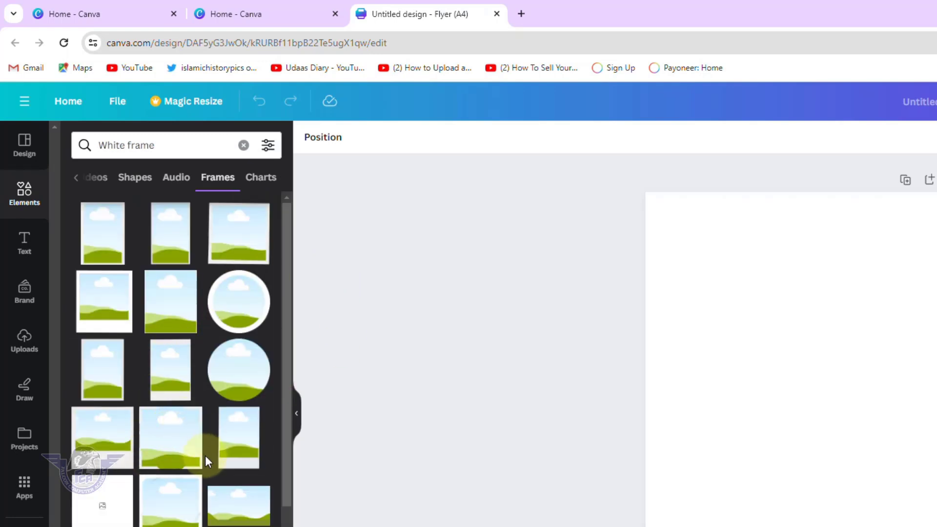
- Insert the square white frame with ornate scrollwork edges on the page and set the page background to solid black
scroll(204, 455, down, 6)
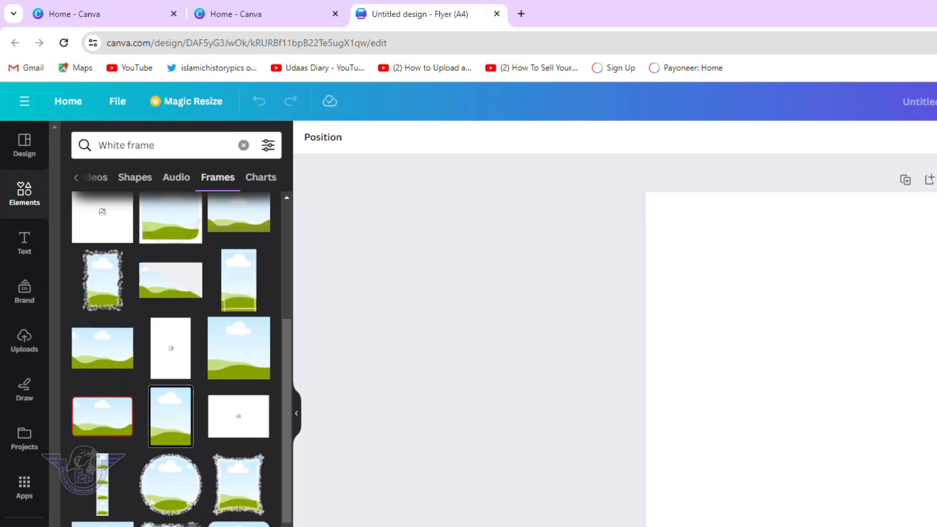
click(239, 484)
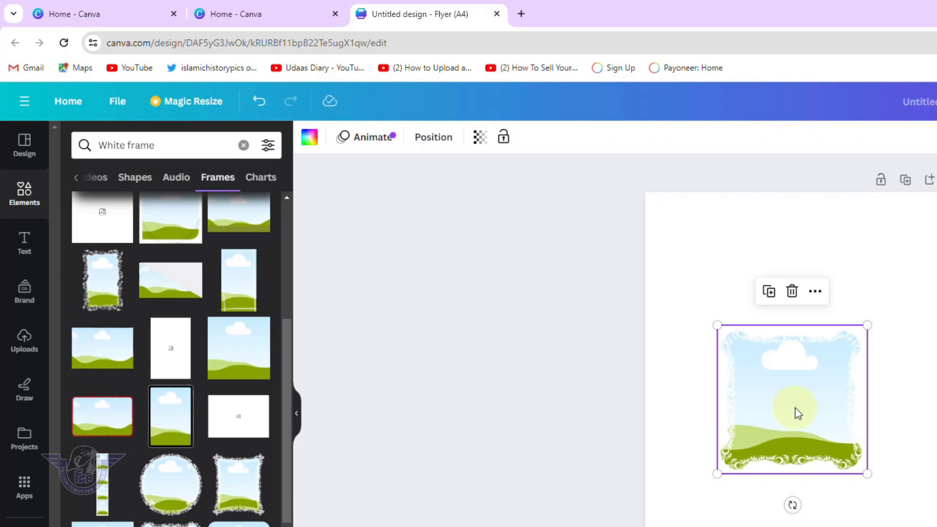
click(703, 293)
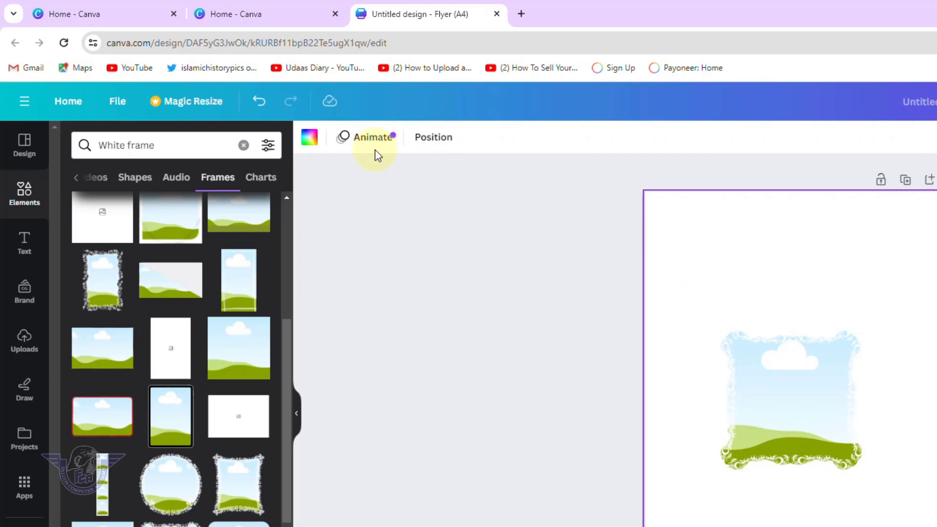
click(313, 142)
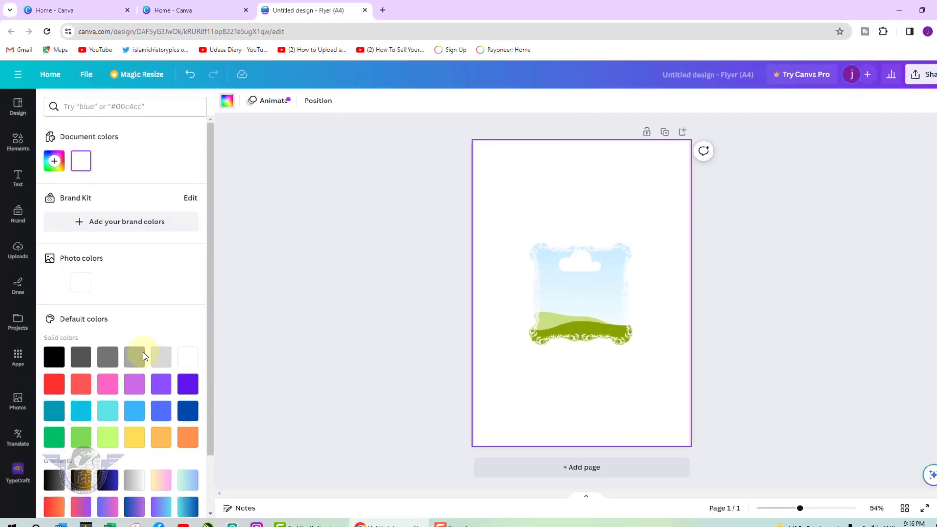
click(60, 359)
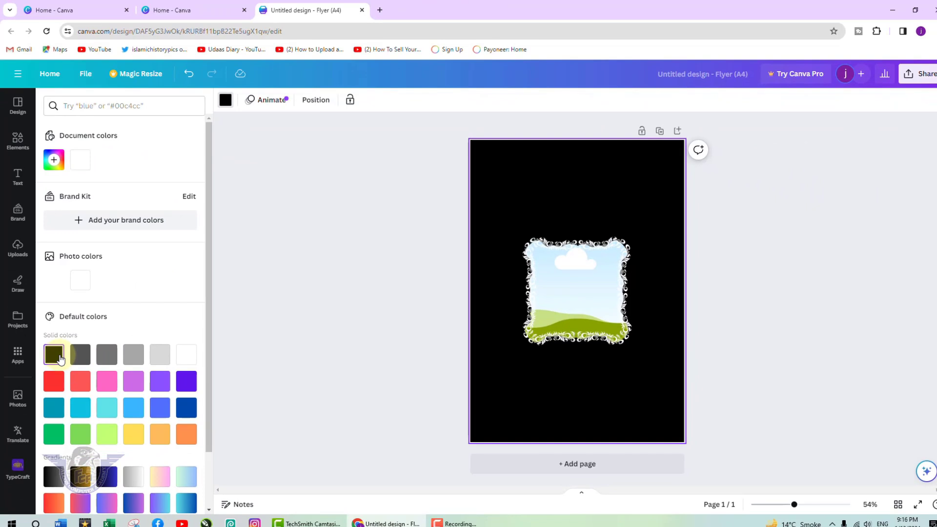
- Upload the misty forest JPG from the Downloads folder to the image uploads
click(570, 290)
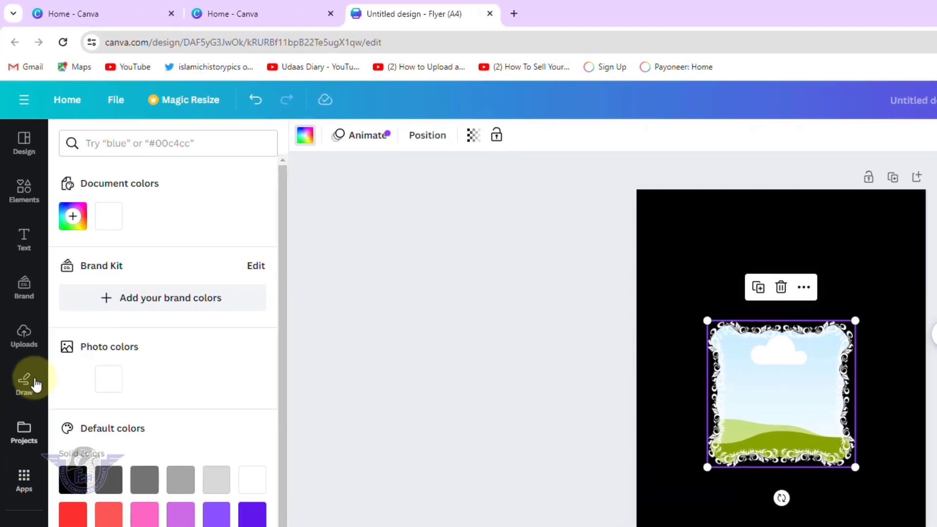
click(28, 336)
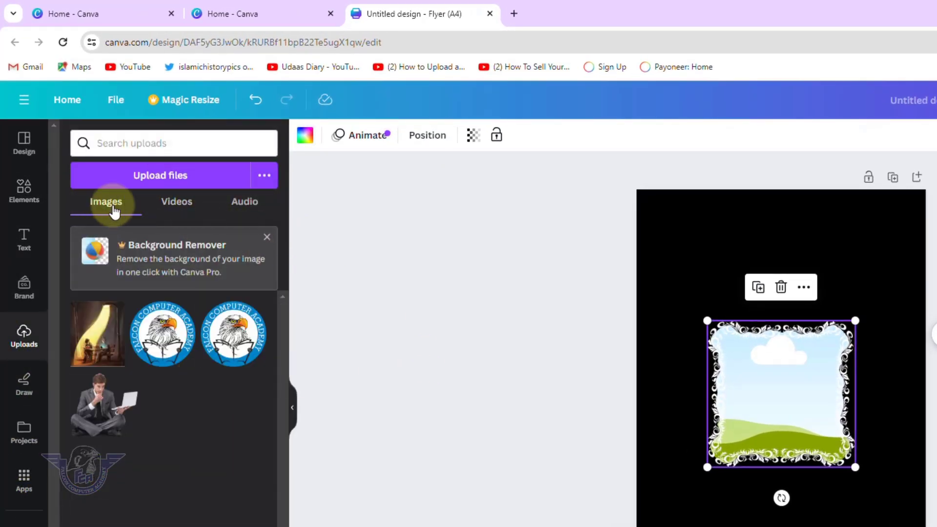
click(171, 183)
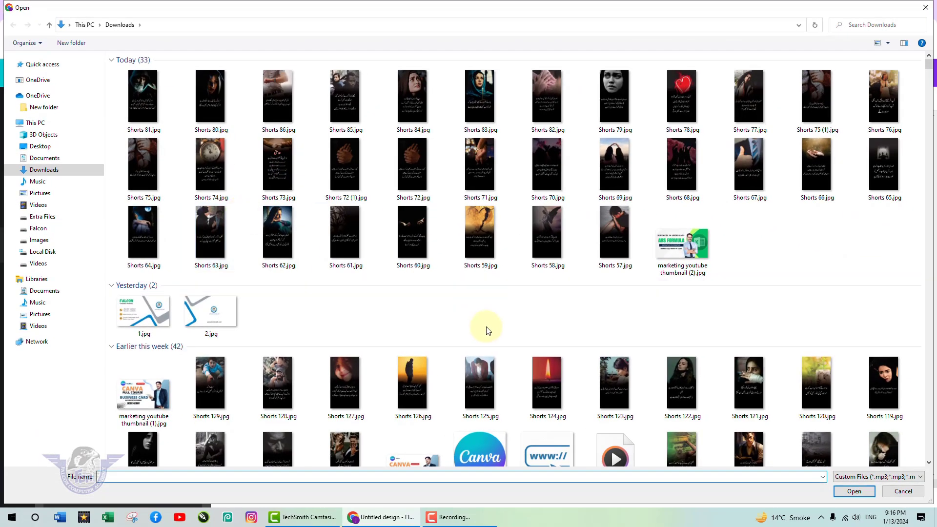
scroll(454, 327, down, 10)
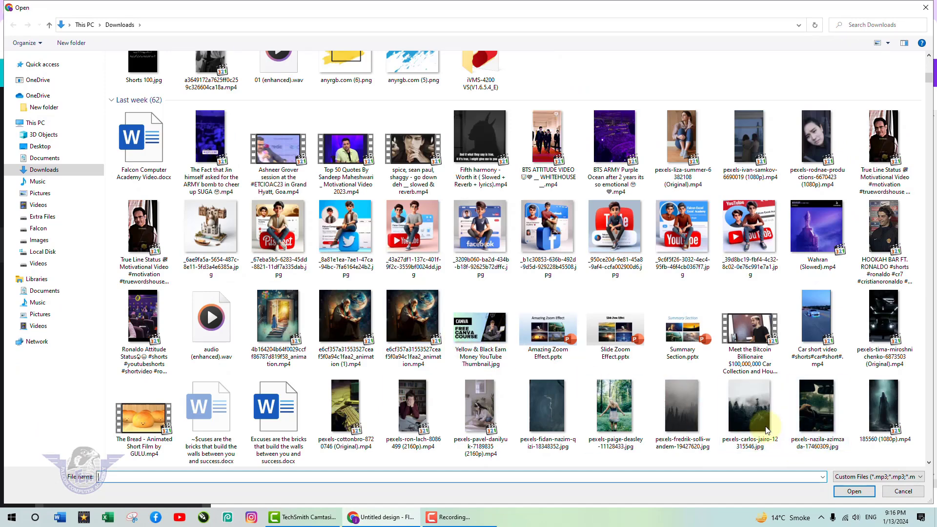
double_click(748, 409)
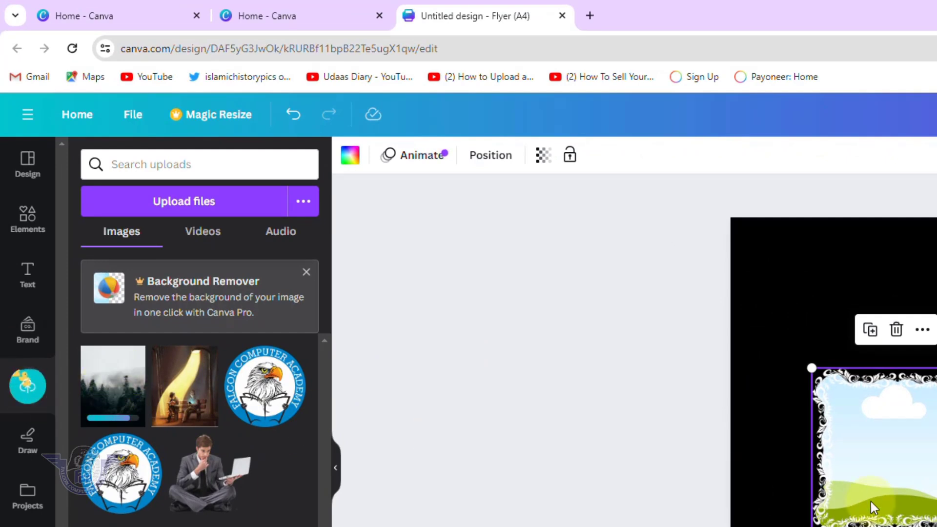
- Place the uploaded forest photo inside the ornate frame and position the frame in the page's upper left area
click(124, 371)
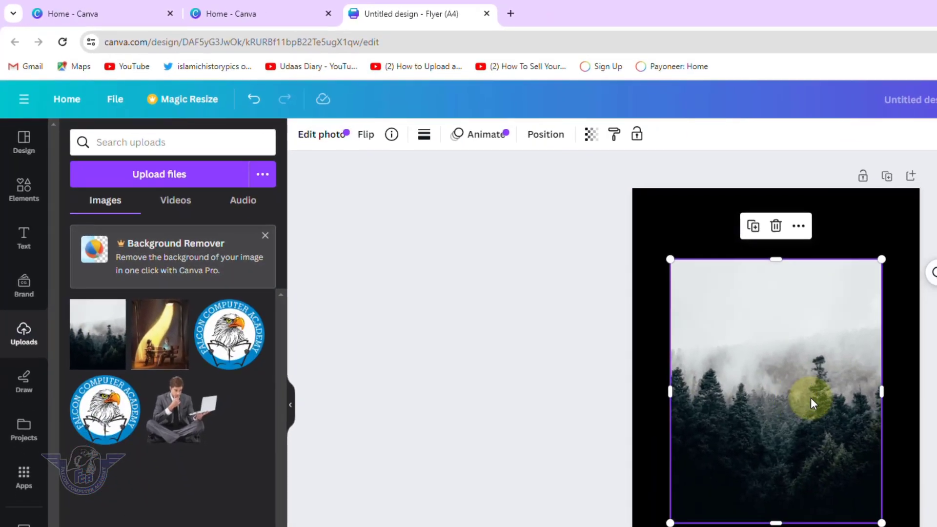
drag(810, 401, 746, 353)
click(502, 464)
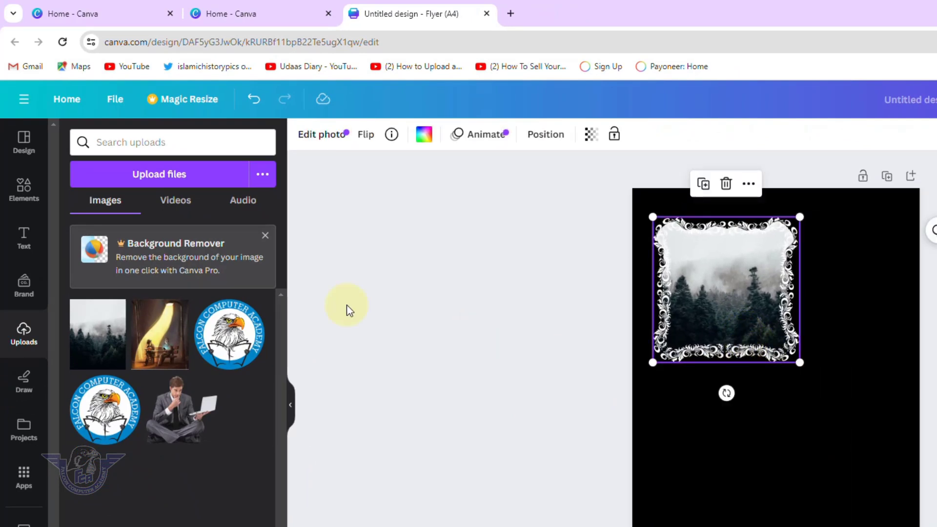
- Add the orange mosque stamp, a dotted double-headed arrow and a red heart from the elements library below the framed photo
click(24, 190)
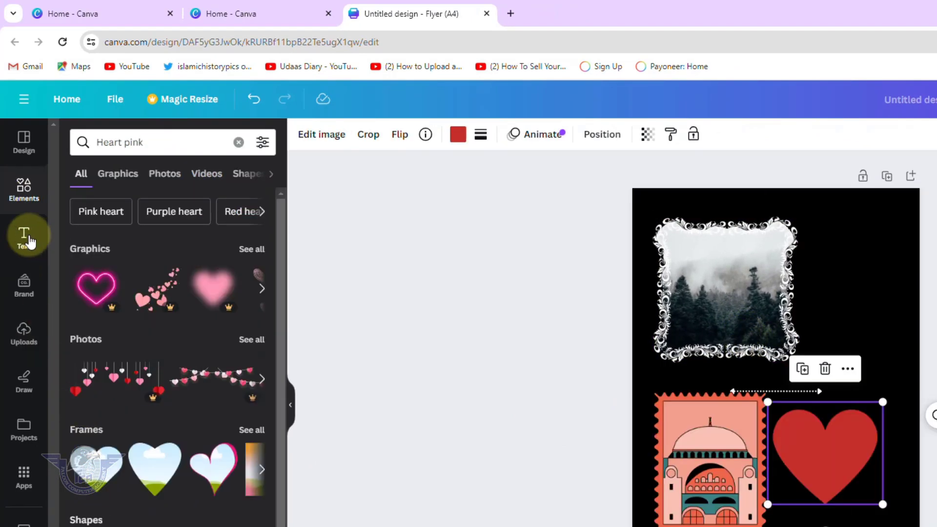
- Add a text box reading "Graphics and Designing", widened to one line and placed above the framed photo
click(28, 242)
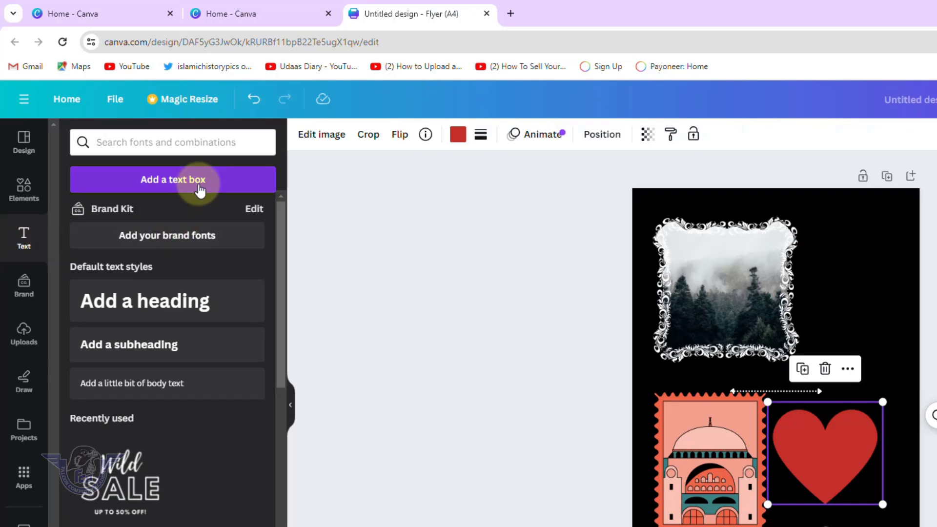
click(200, 190)
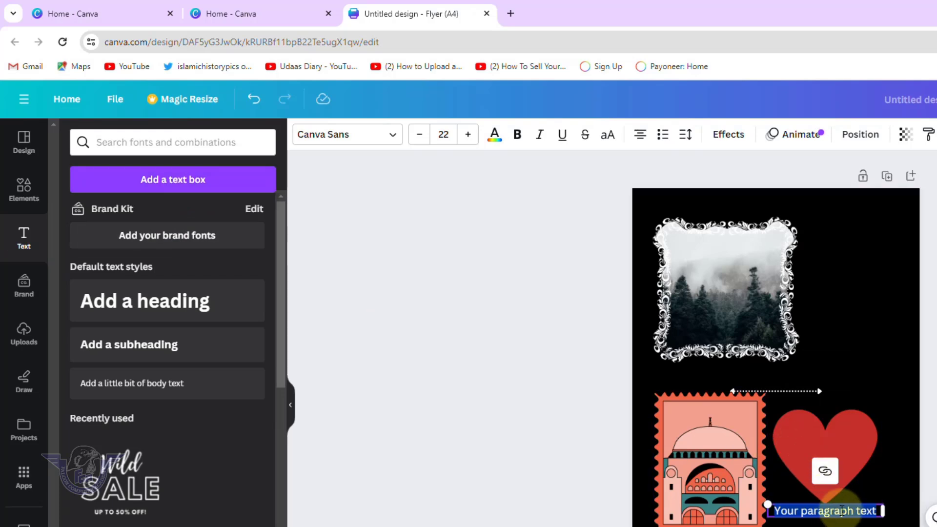
click(862, 512)
drag(862, 512, 762, 376)
double_click(762, 376)
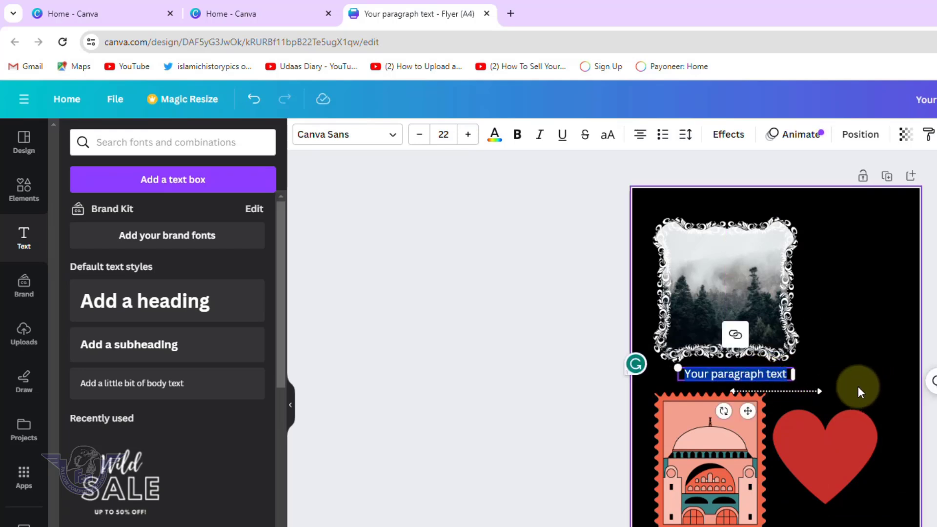
text(Graphics)
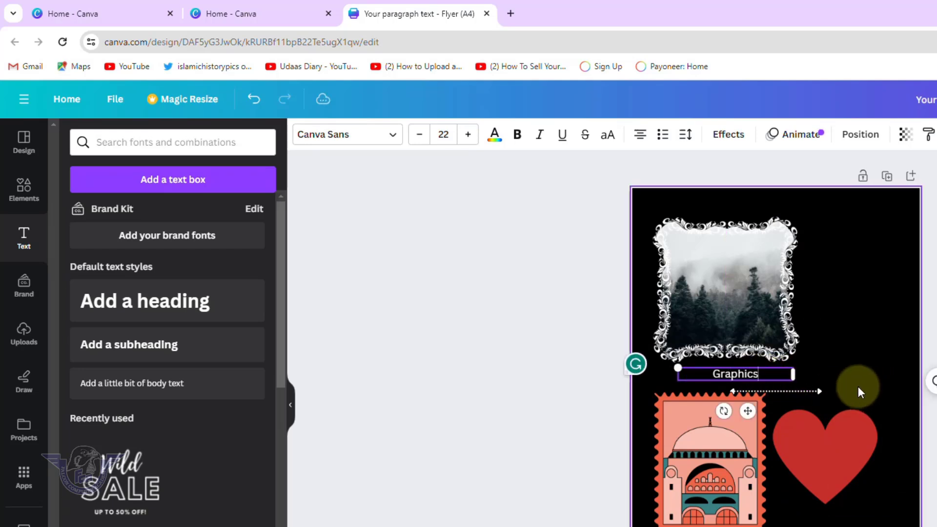
text( and Desi)
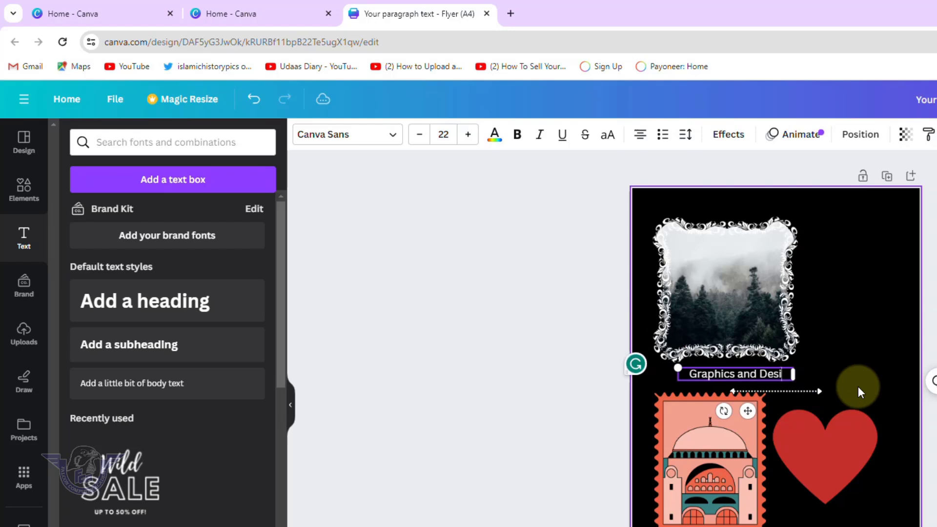
text(gning)
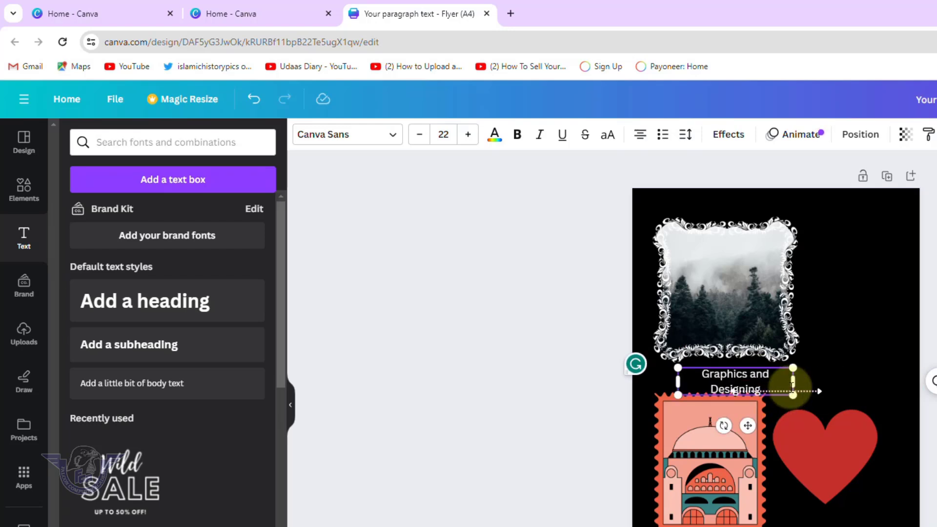
drag(795, 376, 781, 200)
click(845, 344)
- Insert the "Order Now!" font combination below the stamp and reword it as "Free Design!"
click(796, 372)
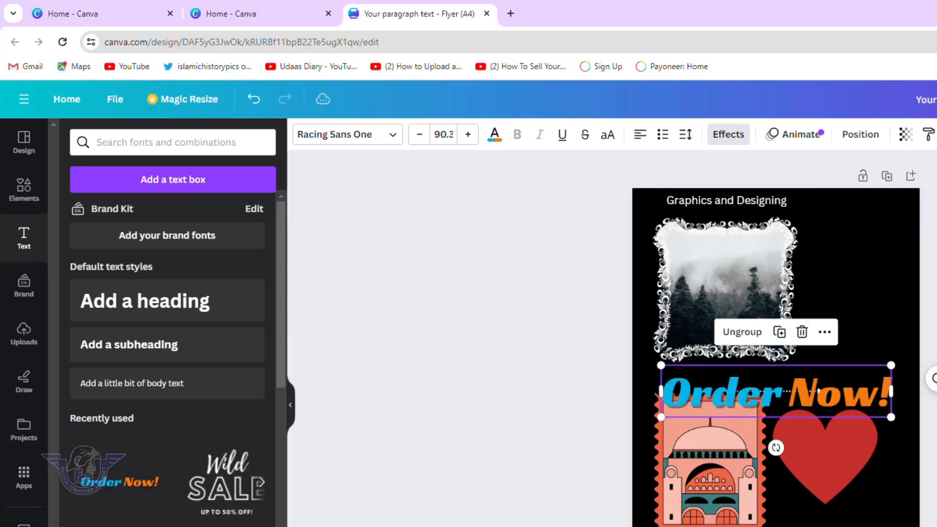
drag(744, 404, 735, 526)
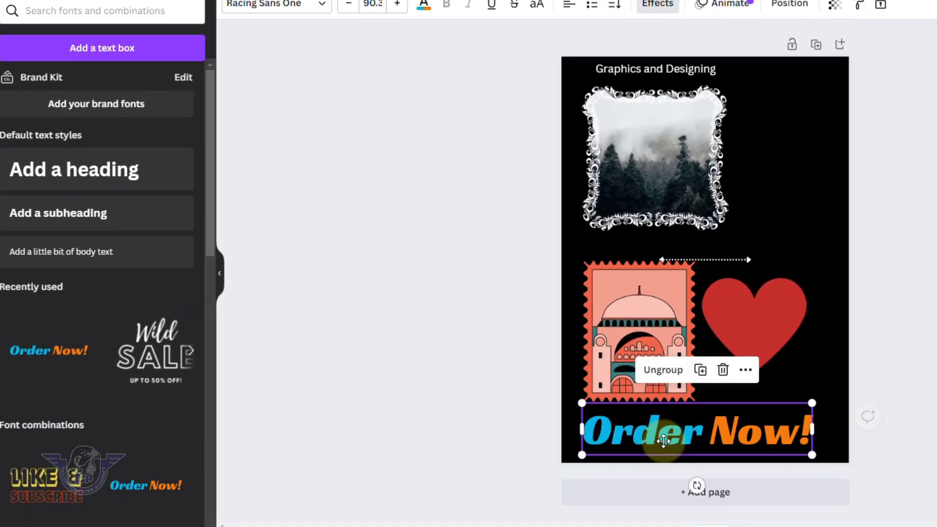
click(664, 441)
click(663, 441)
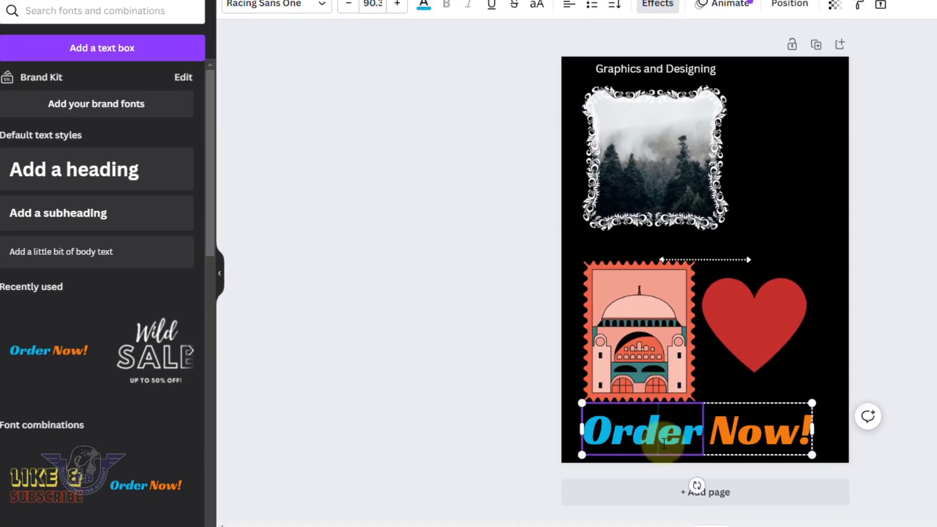
double_click(663, 441)
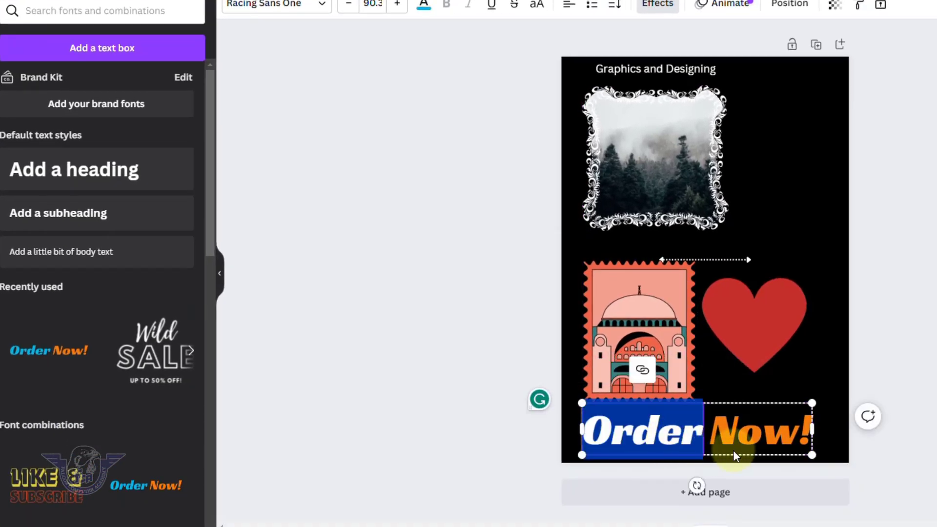
text(Free)
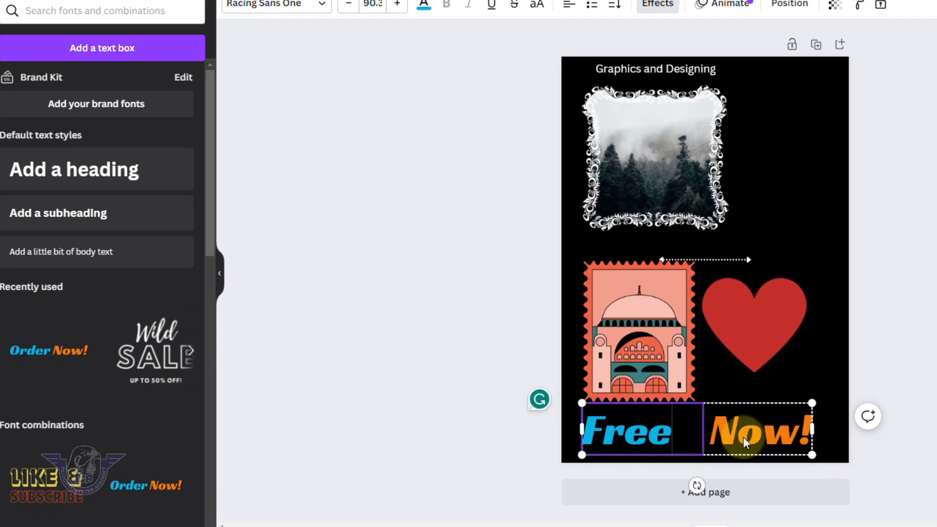
double_click(744, 436)
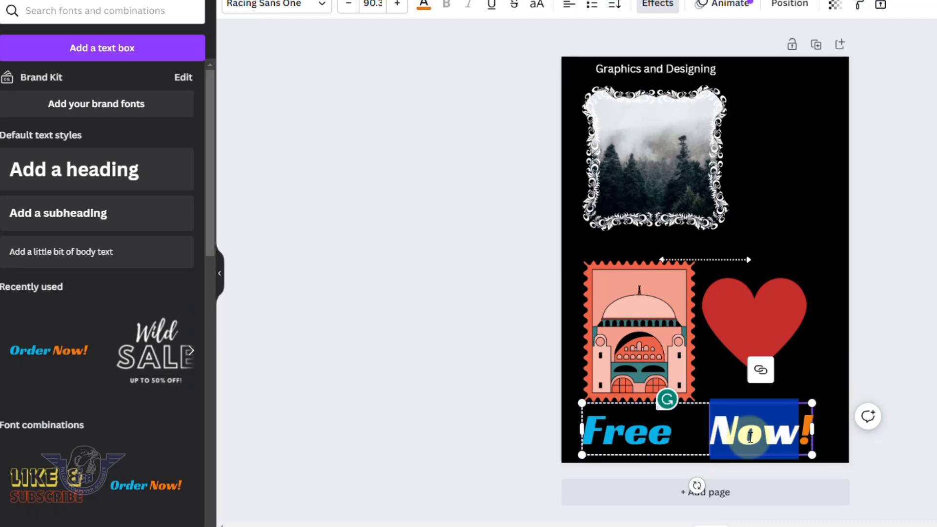
text(Design!)
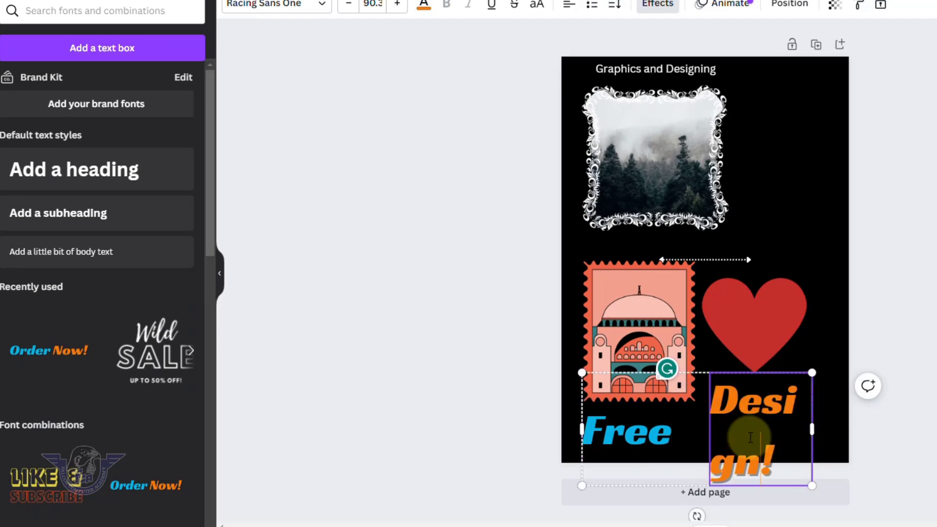
- Shrink and ungroup the "Free Design!" lettering, and line "Free" up directly beside "Design!"
drag(812, 486, 804, 429)
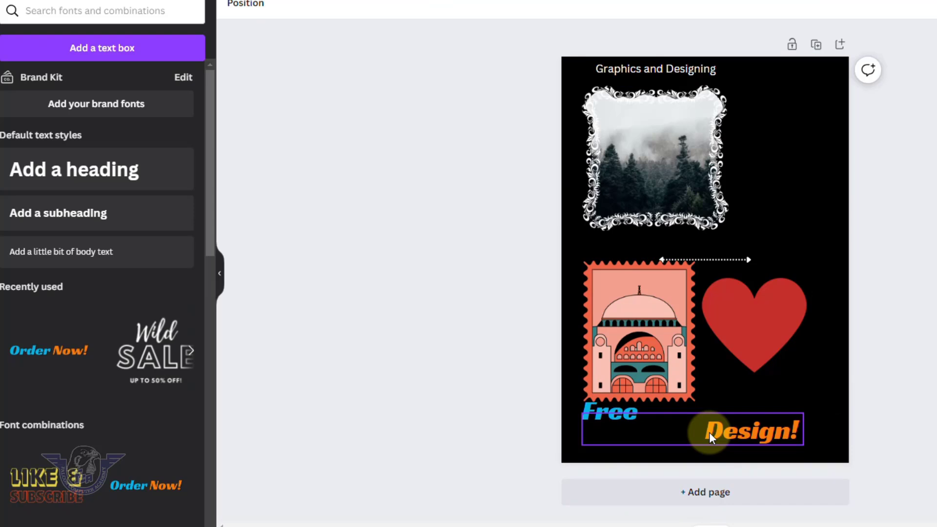
right_click(709, 437)
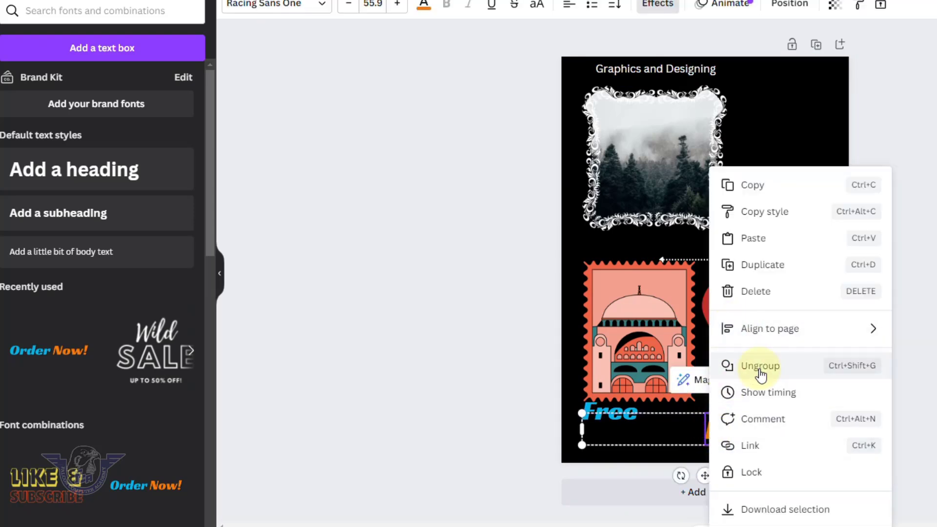
click(761, 366)
click(798, 424)
click(644, 416)
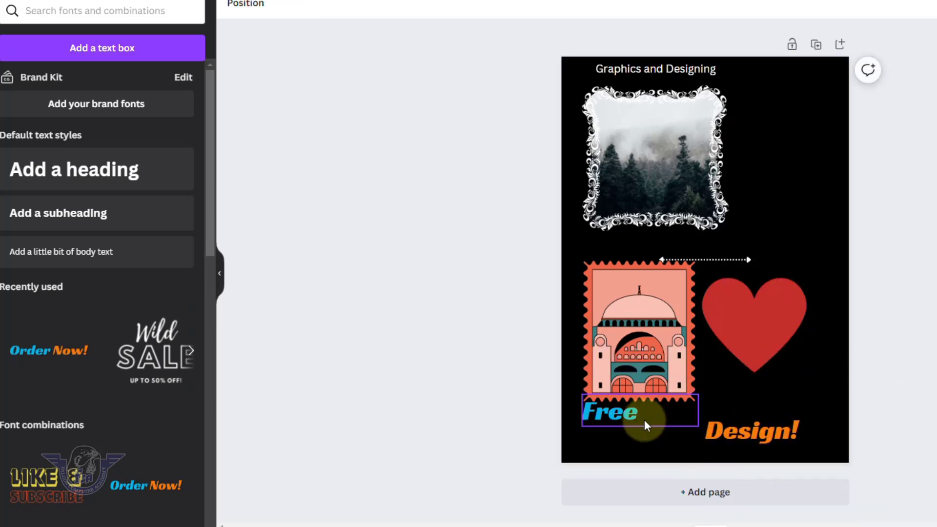
drag(627, 414, 684, 437)
click(820, 391)
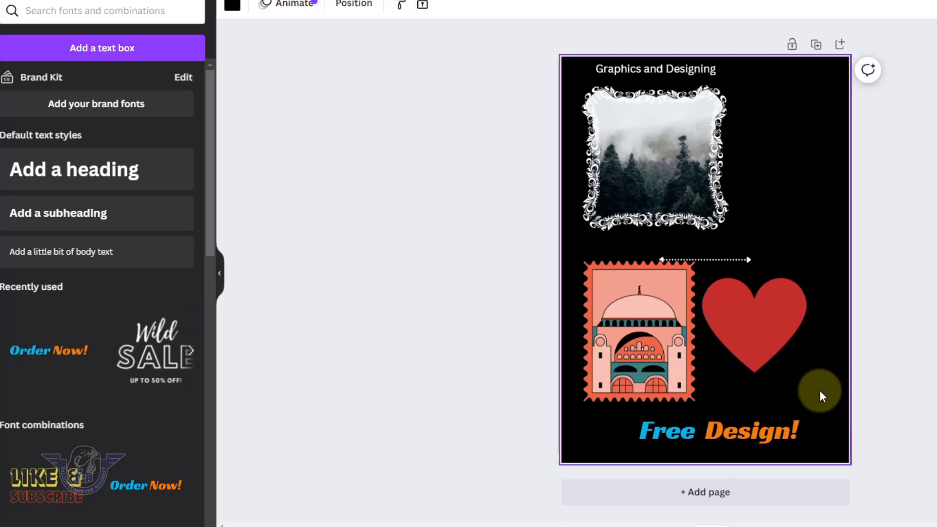
- Insert the glowing yellow "Sparkle" font combination, move it up over the framed photo and reword it as "Falcon"
scroll(77, 433, down, 10)
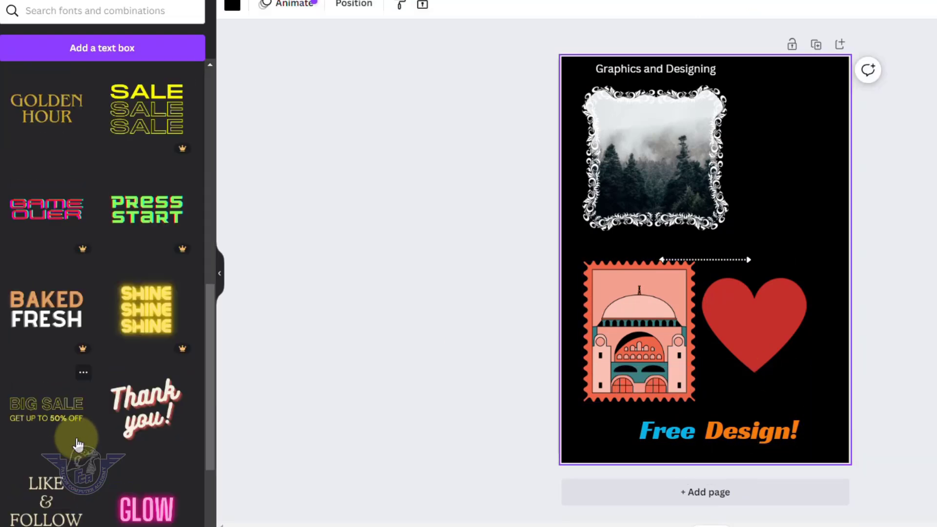
scroll(78, 444, down, 4)
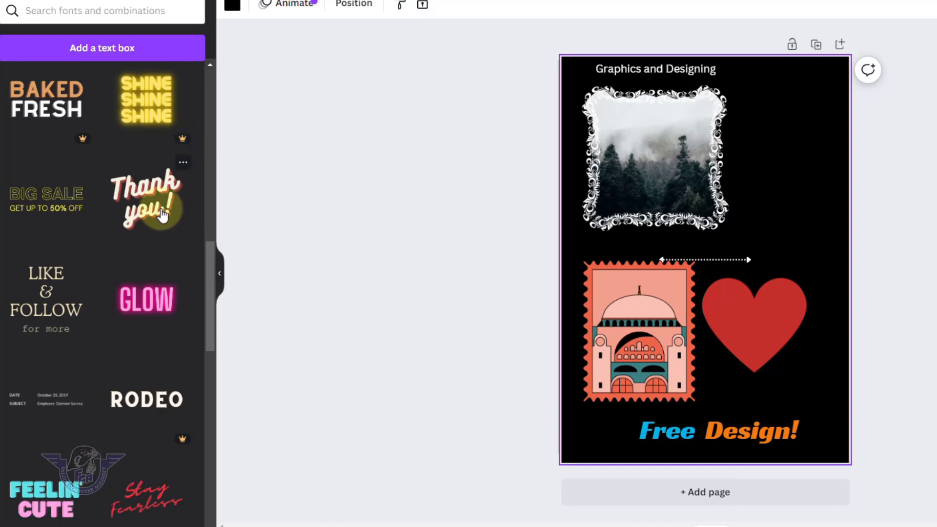
scroll(140, 447, down, 5)
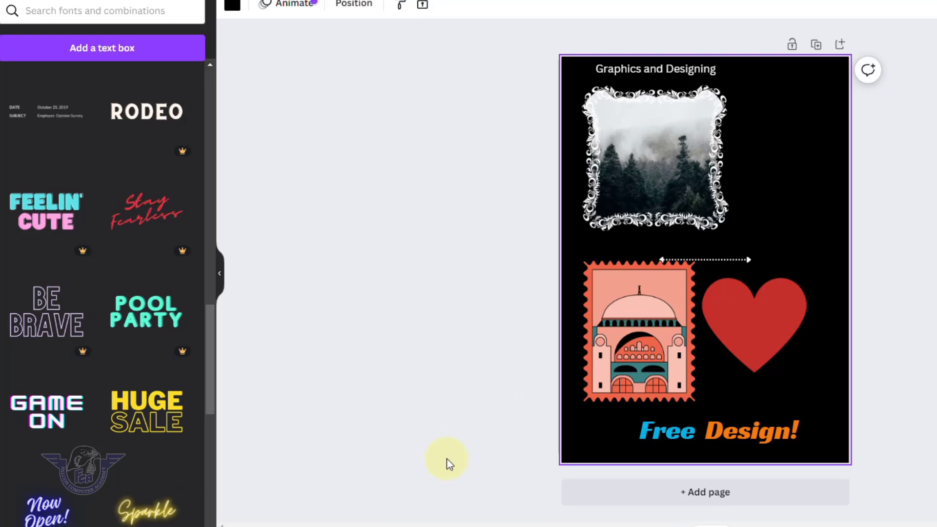
click(168, 494)
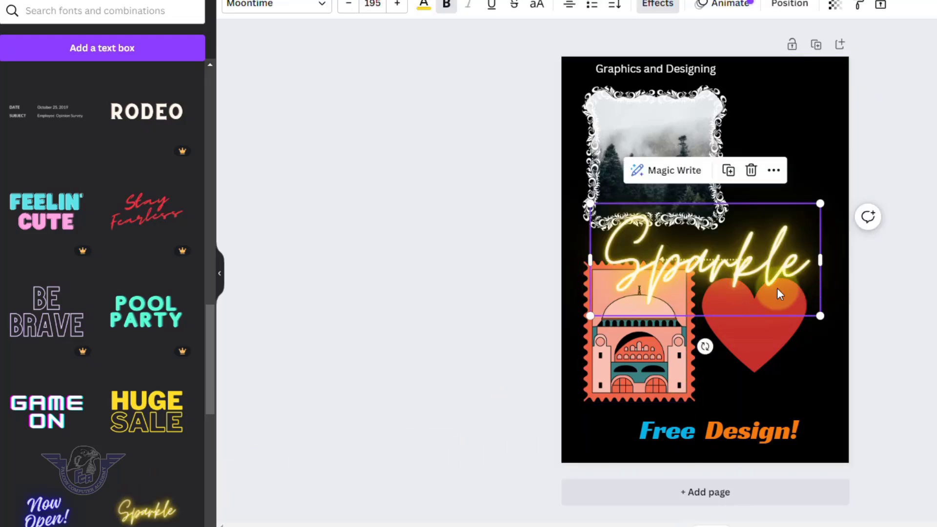
drag(769, 265, 780, 215)
double_click(781, 216)
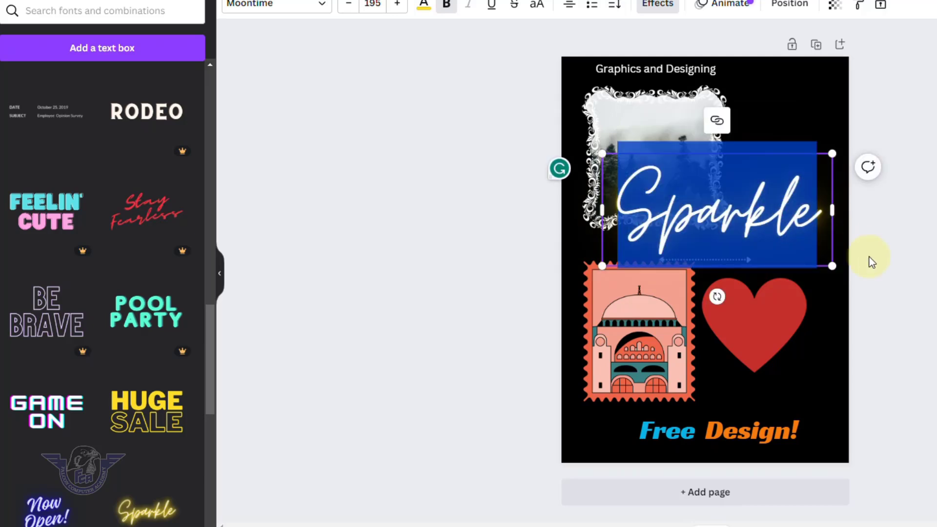
text(Falcon)
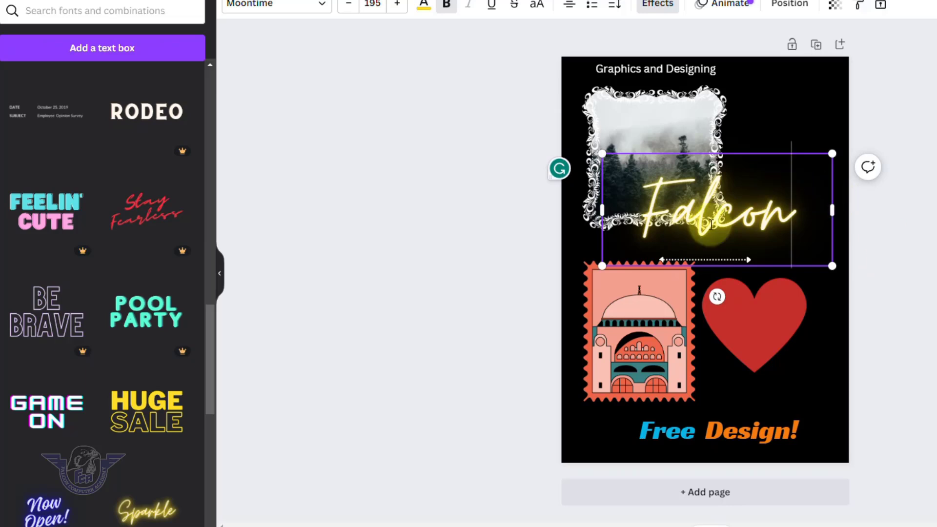
- Look through the uploaded audio files and images
scroll(90, 466, down, 10)
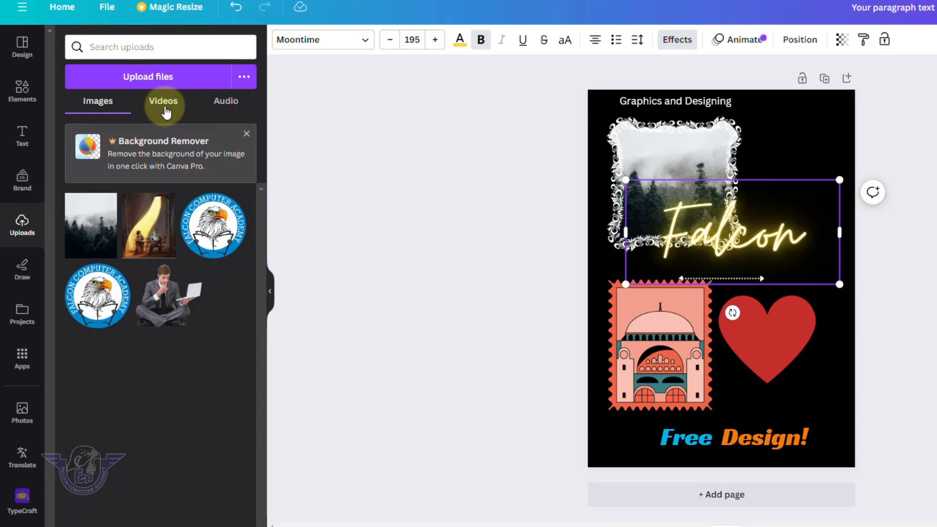
click(218, 111)
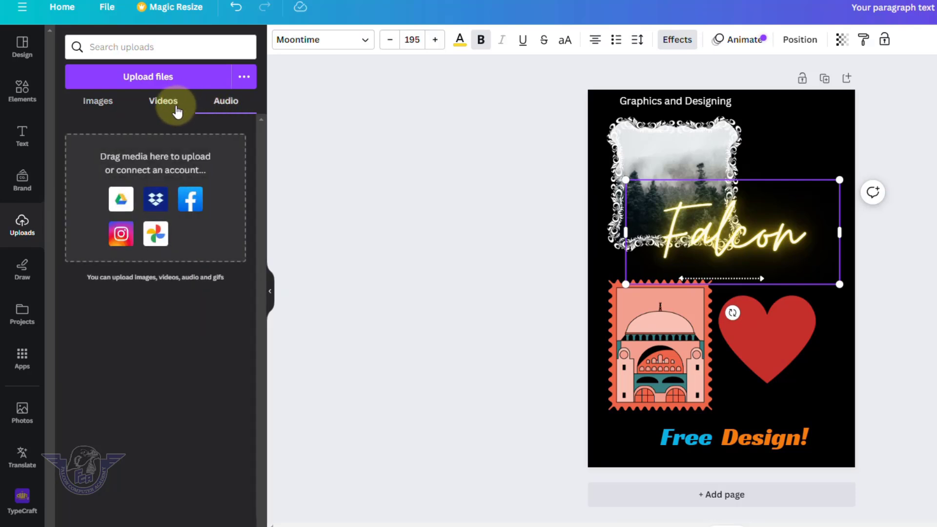
click(98, 101)
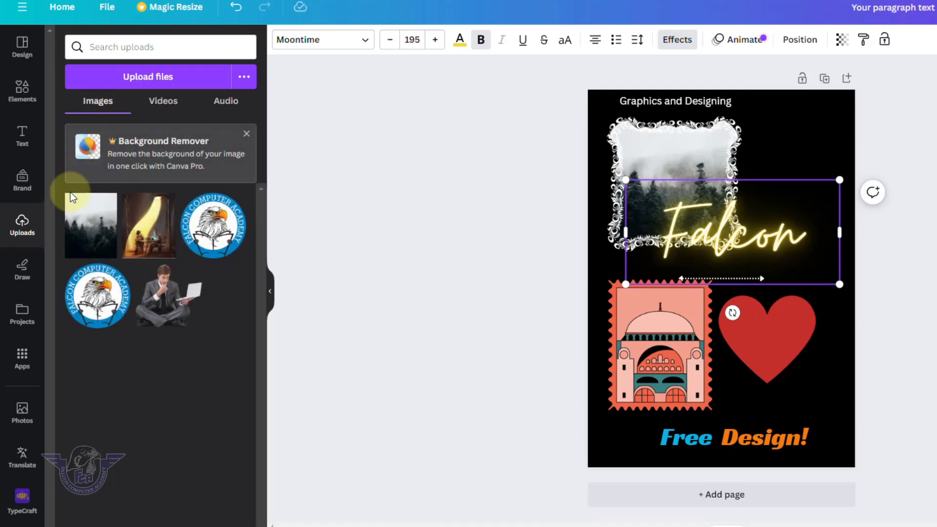
- Draw a thick blue check mark beside the framed photo with the Pen at weight 62 and transparency 42
click(26, 269)
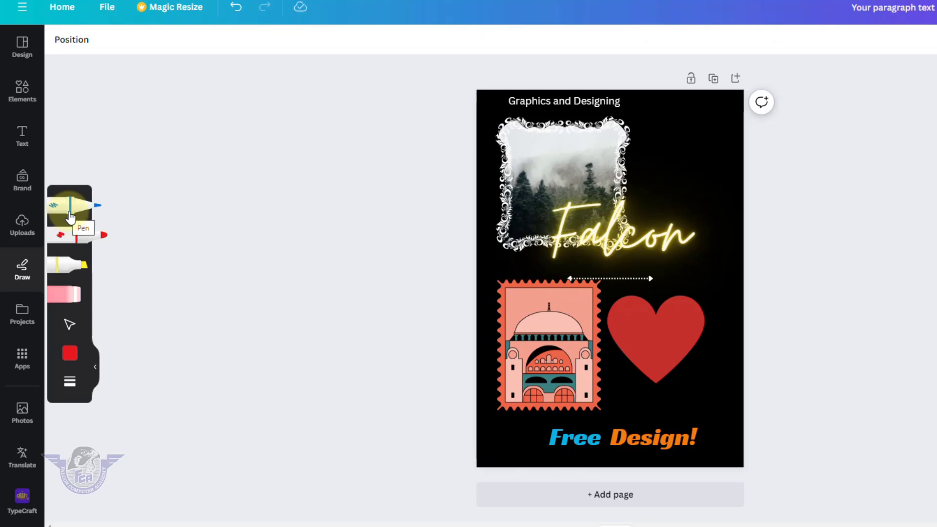
click(70, 217)
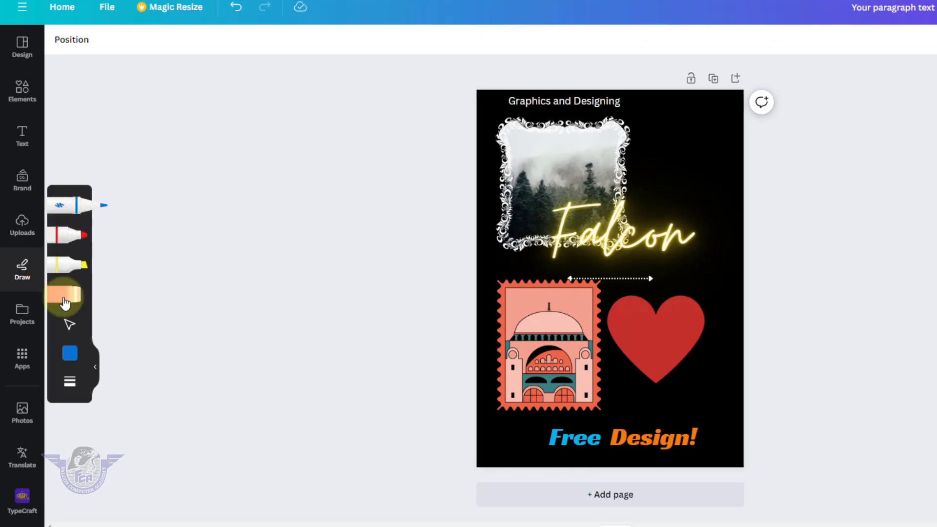
click(72, 387)
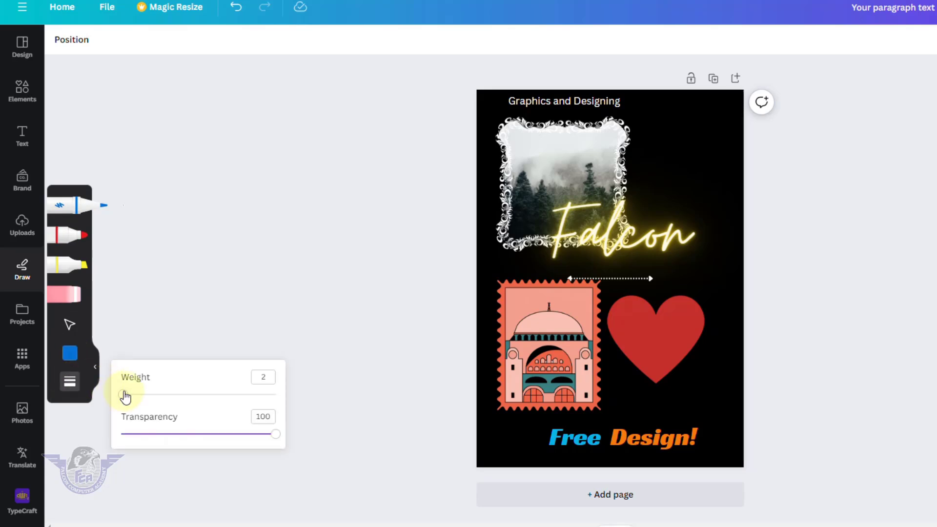
drag(123, 395, 216, 394)
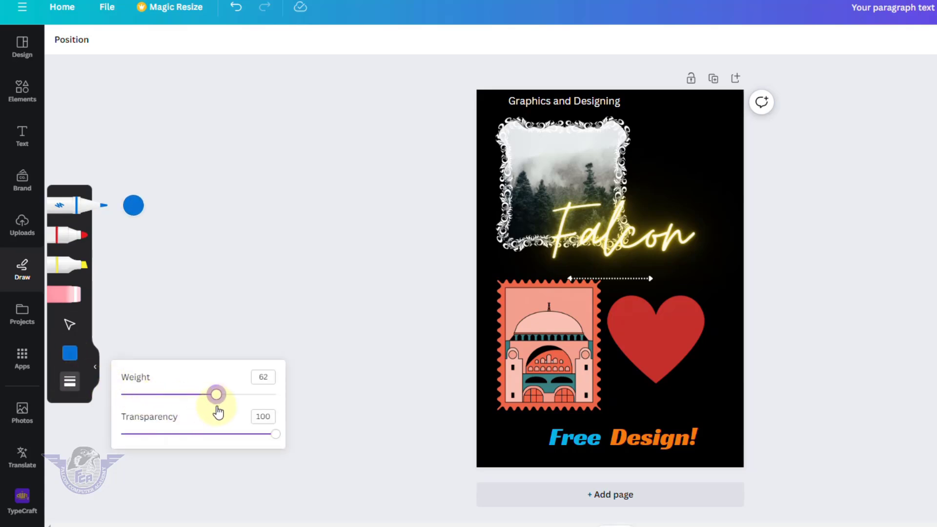
drag(276, 434, 186, 433)
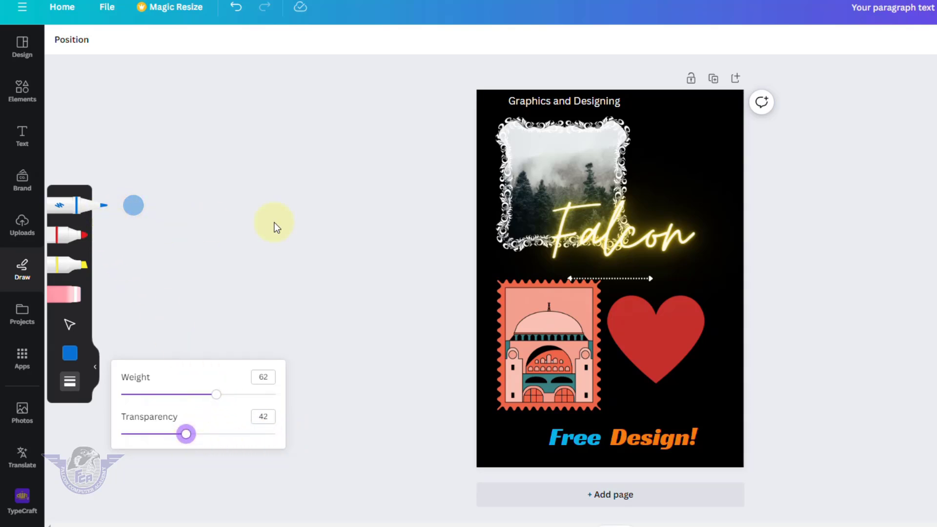
mouse_move(660, 174)
mouse_down()
mouse_move(660, 207)
mouse_move(725, 190)
mouse_up()
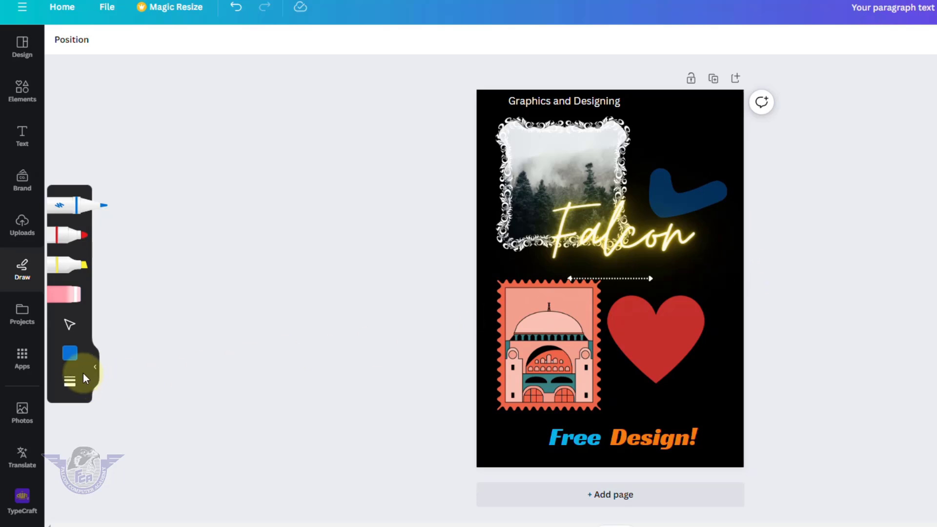
- Reduce the pen weight and draw a thinner blue check mark above the heart
click(74, 384)
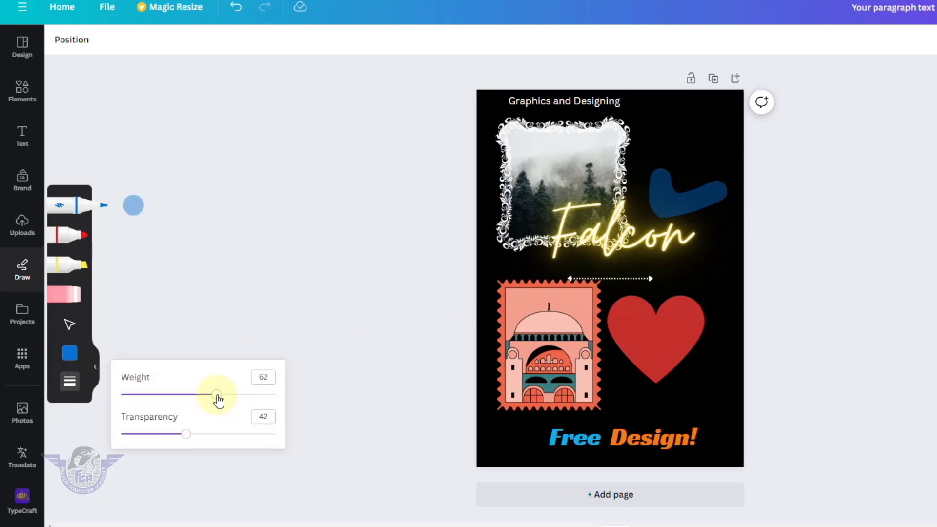
drag(215, 396, 153, 394)
drag(660, 259, 717, 249)
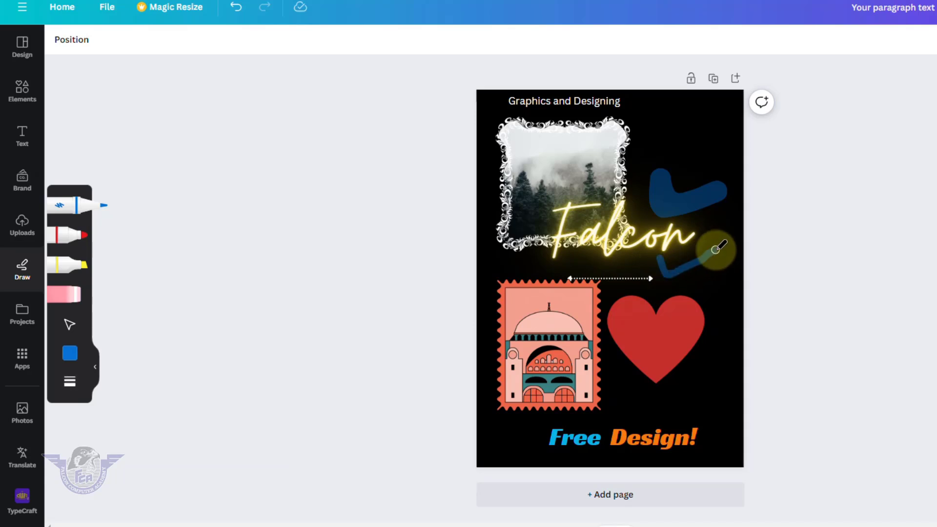
- Switch to the Marker in the yellow document color and draw a check mark between the heart and "Free Design!"
click(76, 239)
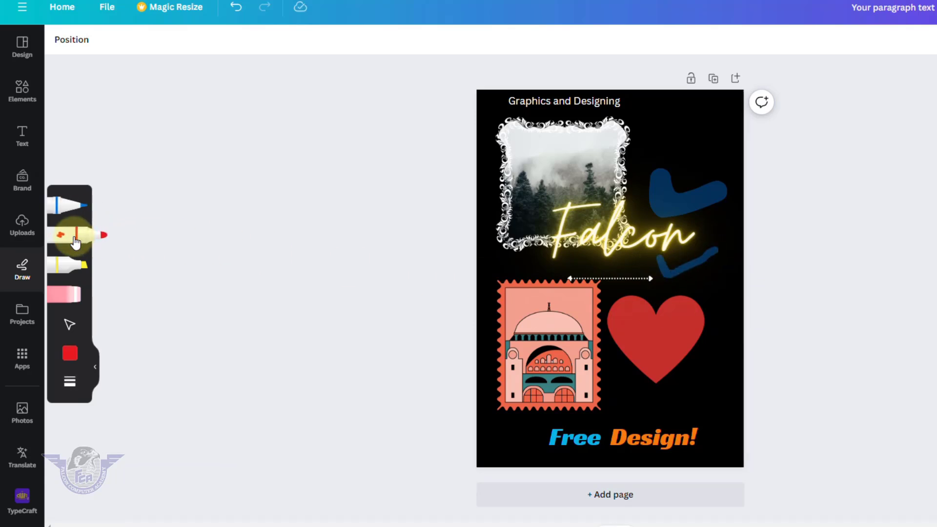
click(70, 353)
click(244, 393)
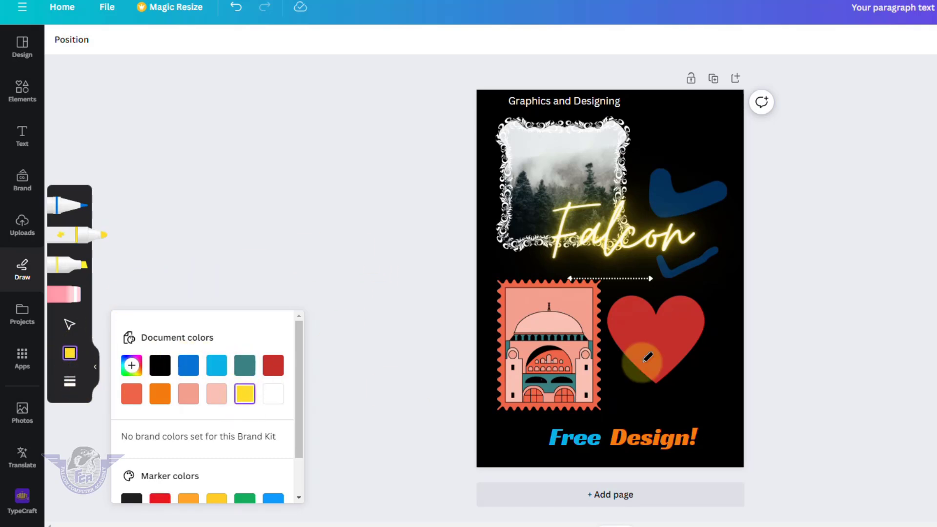
mouse_move(634, 400)
mouse_down()
mouse_move(665, 414)
mouse_move(708, 403)
mouse_up()
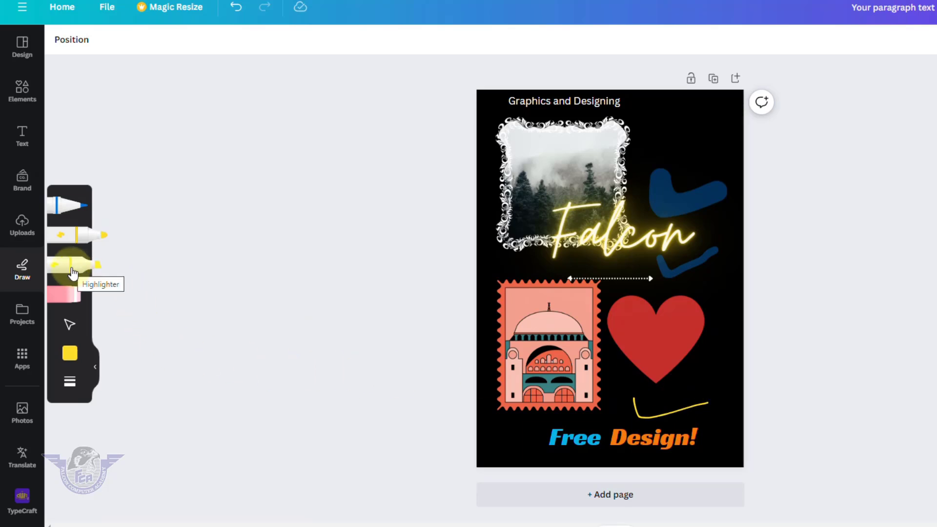
- Increase the Highlighter's weight and highlight the "Free Design!" lettering in yellow
click(73, 269)
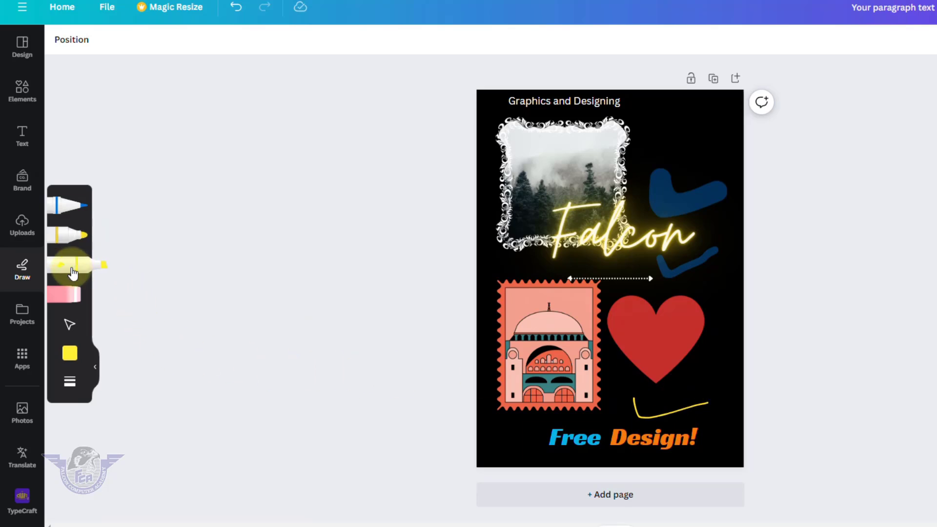
click(70, 381)
drag(147, 394, 224, 394)
drag(540, 434, 696, 433)
mouse_move(569, 439)
mouse_down()
mouse_move(702, 431)
mouse_move(544, 442)
mouse_move(661, 446)
mouse_move(707, 438)
mouse_up()
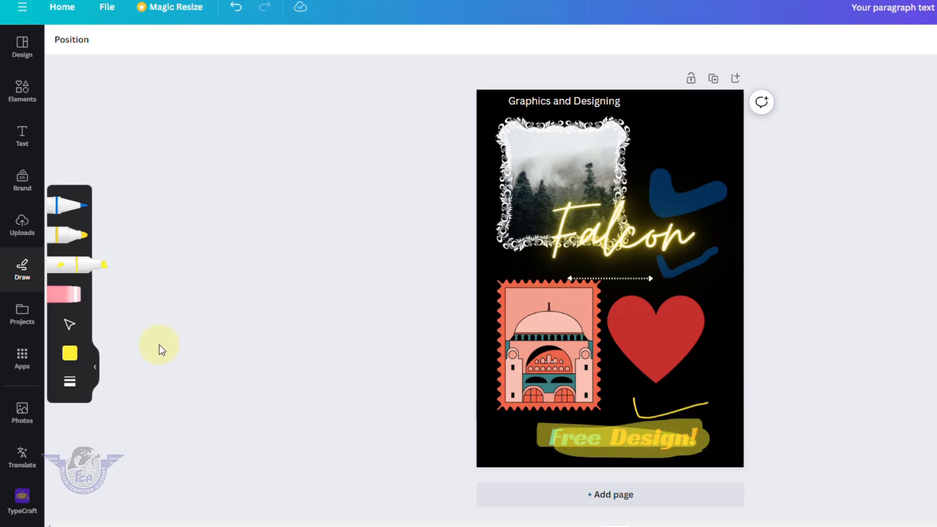
- Erase the yellow highlight and all the hand-drawn check marks from the flyer
click(68, 294)
mouse_move(607, 412)
mouse_down()
mouse_move(625, 431)
mouse_move(593, 432)
mouse_move(661, 451)
mouse_up()
mouse_move(689, 408)
mouse_down()
mouse_move(614, 303)
mouse_move(636, 281)
mouse_move(693, 263)
mouse_move(692, 198)
mouse_up()
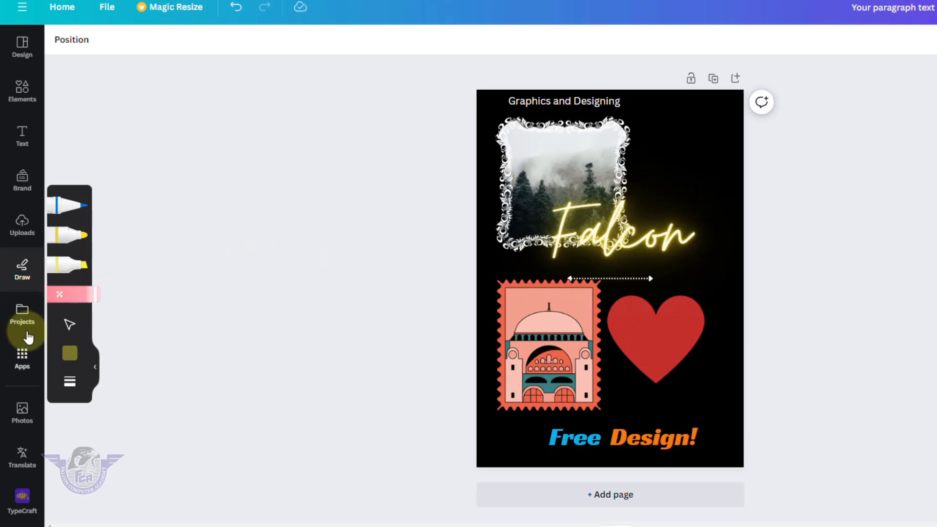
- Review the saved designs, folders and images in the projects library
click(22, 317)
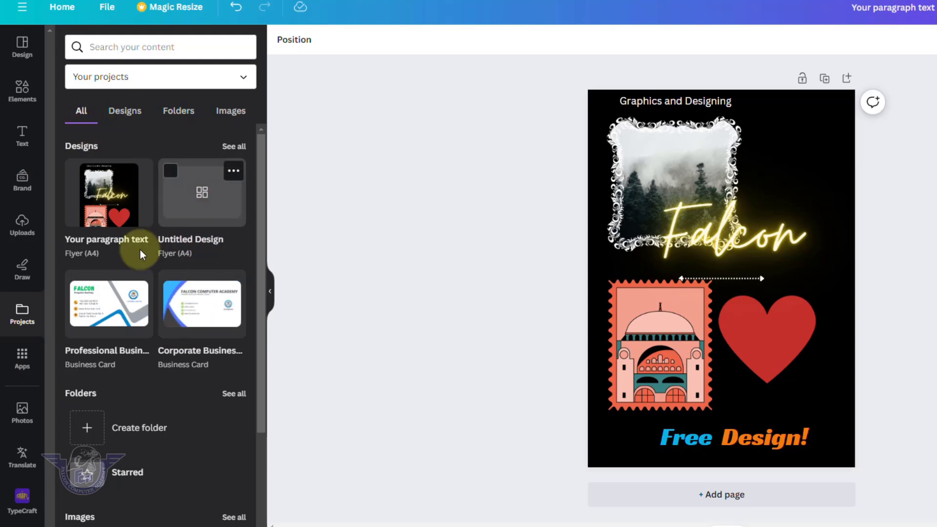
click(125, 115)
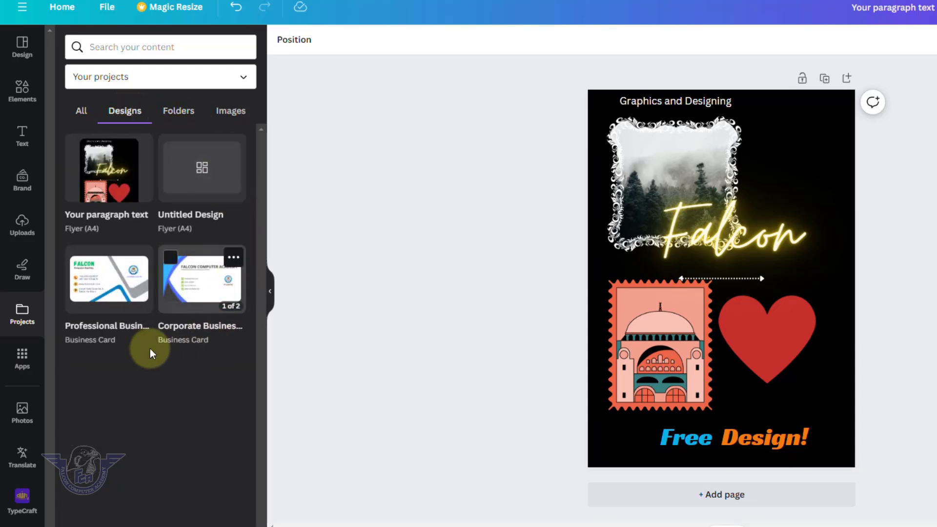
click(175, 118)
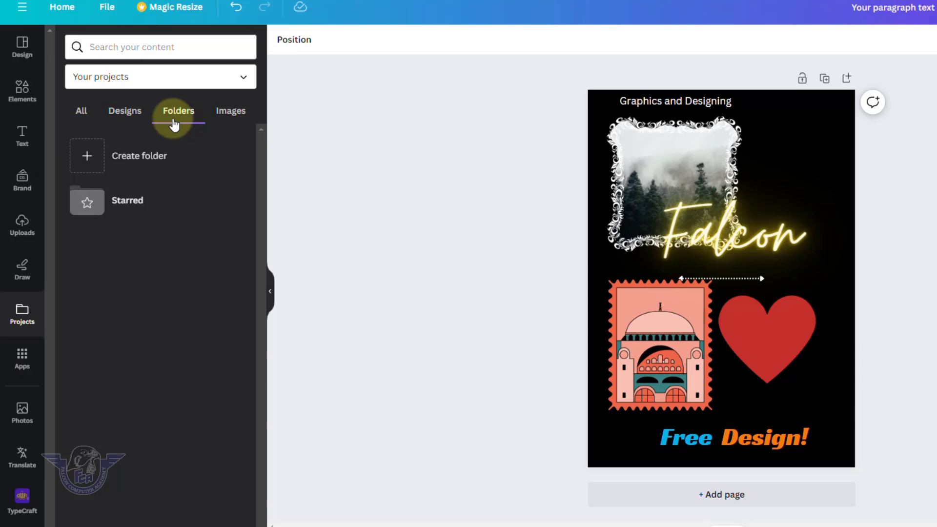
click(237, 118)
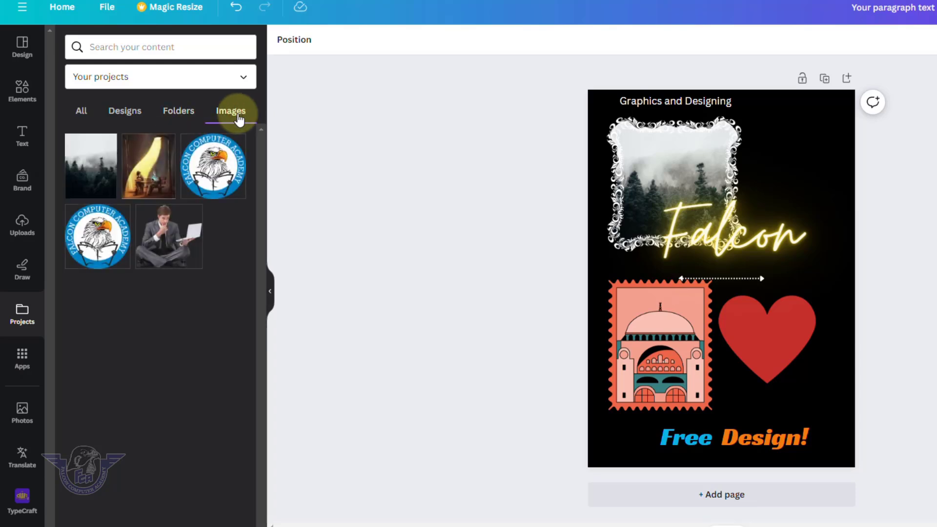